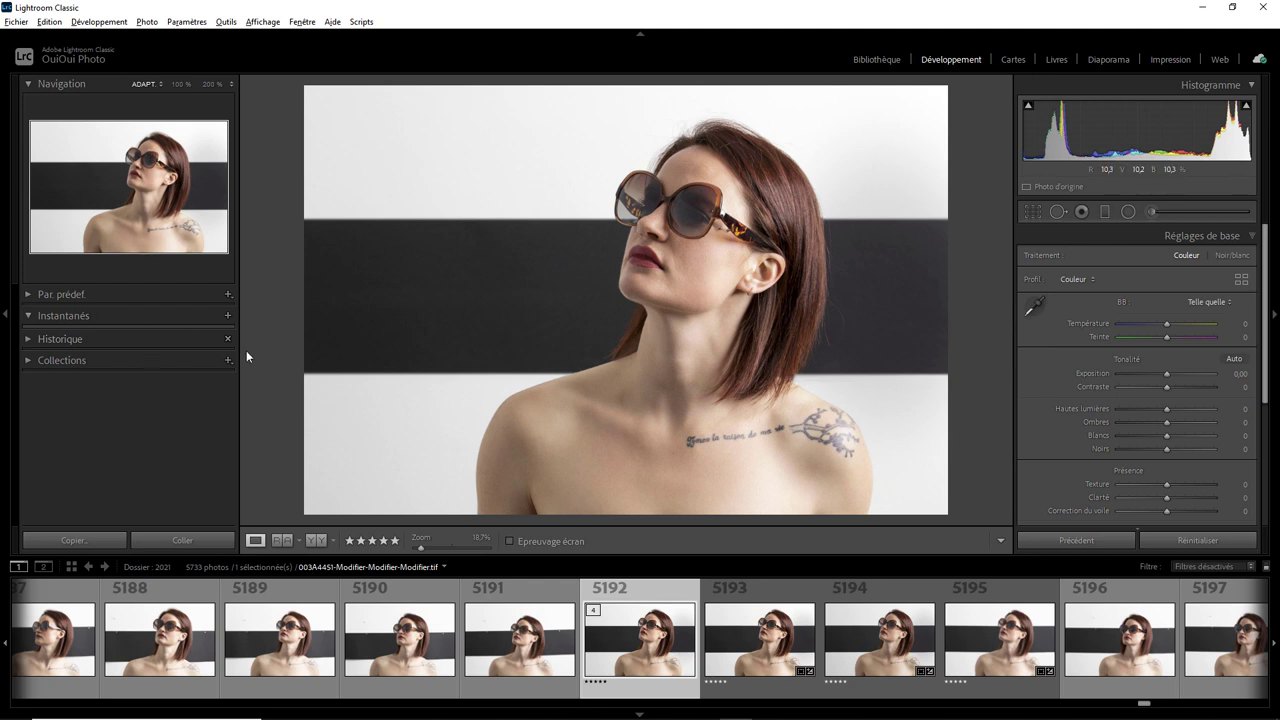
Step: Collapse and restore the left and right side panels so both frame the photo
{"action": "left_click", "coordinate": [4, 318]}
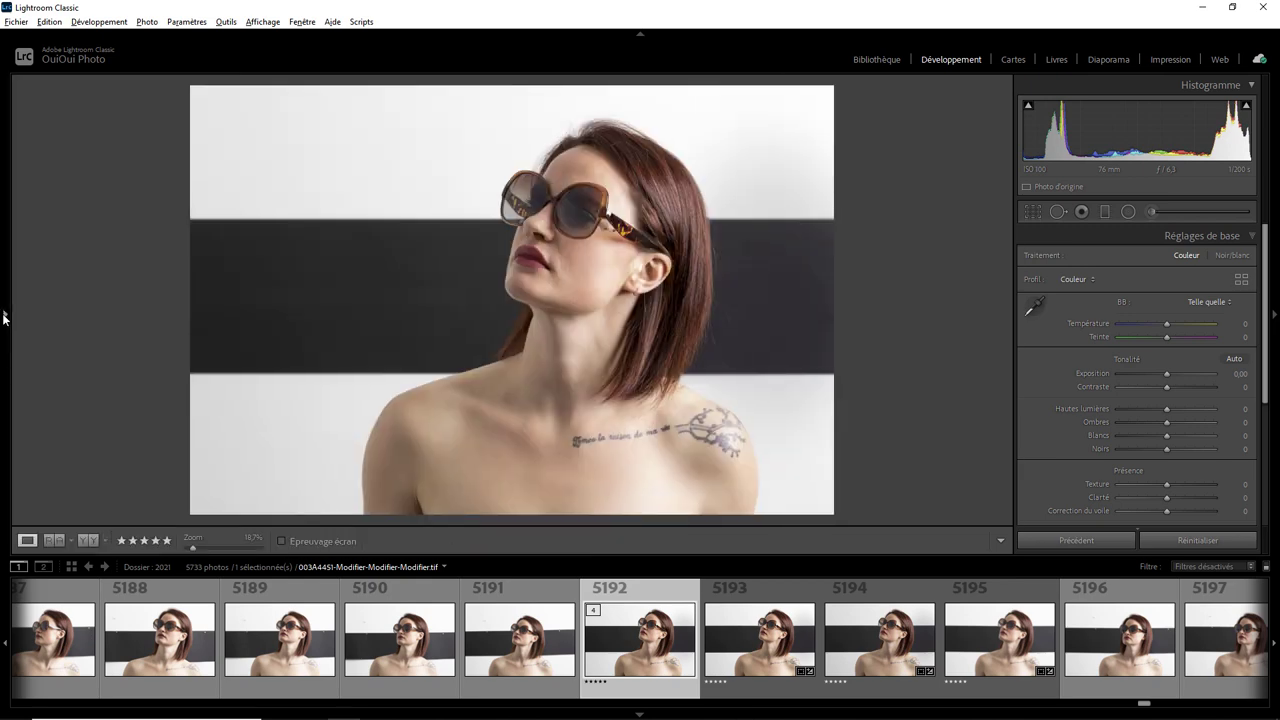
{"action": "left_click", "coordinate": [4, 318]}
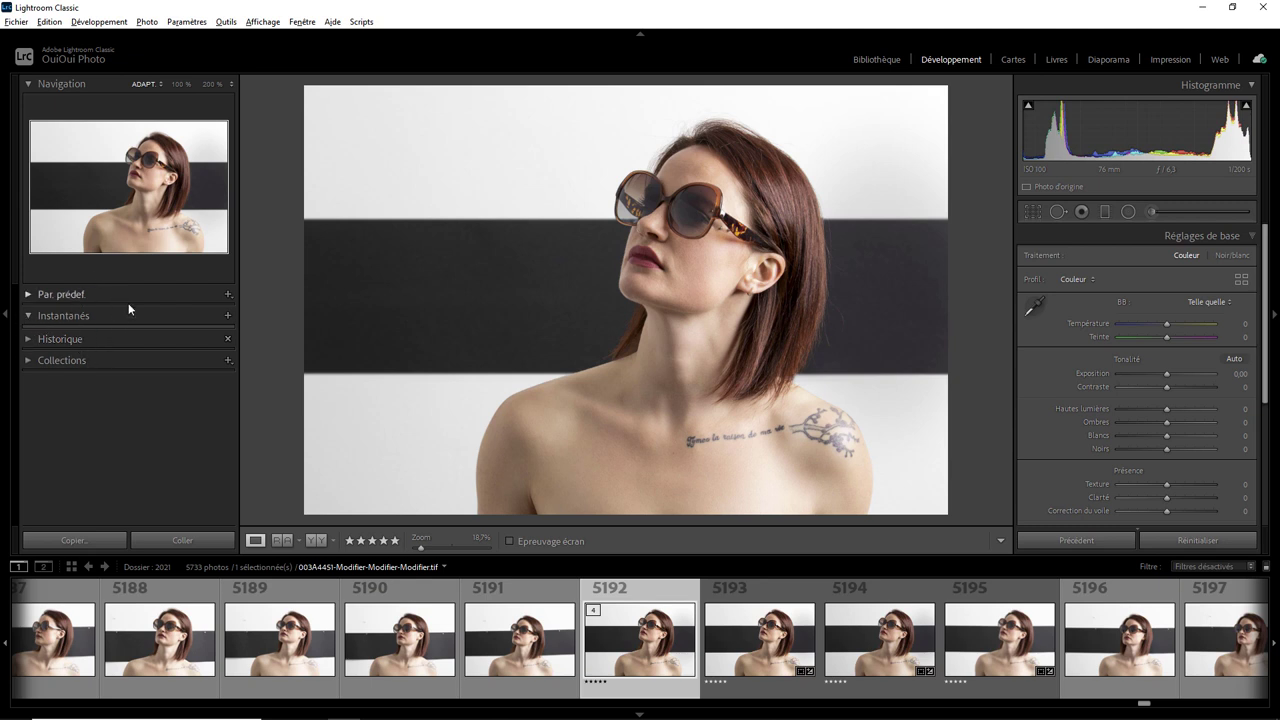
{"action": "left_click", "coordinate": [1275, 316]}
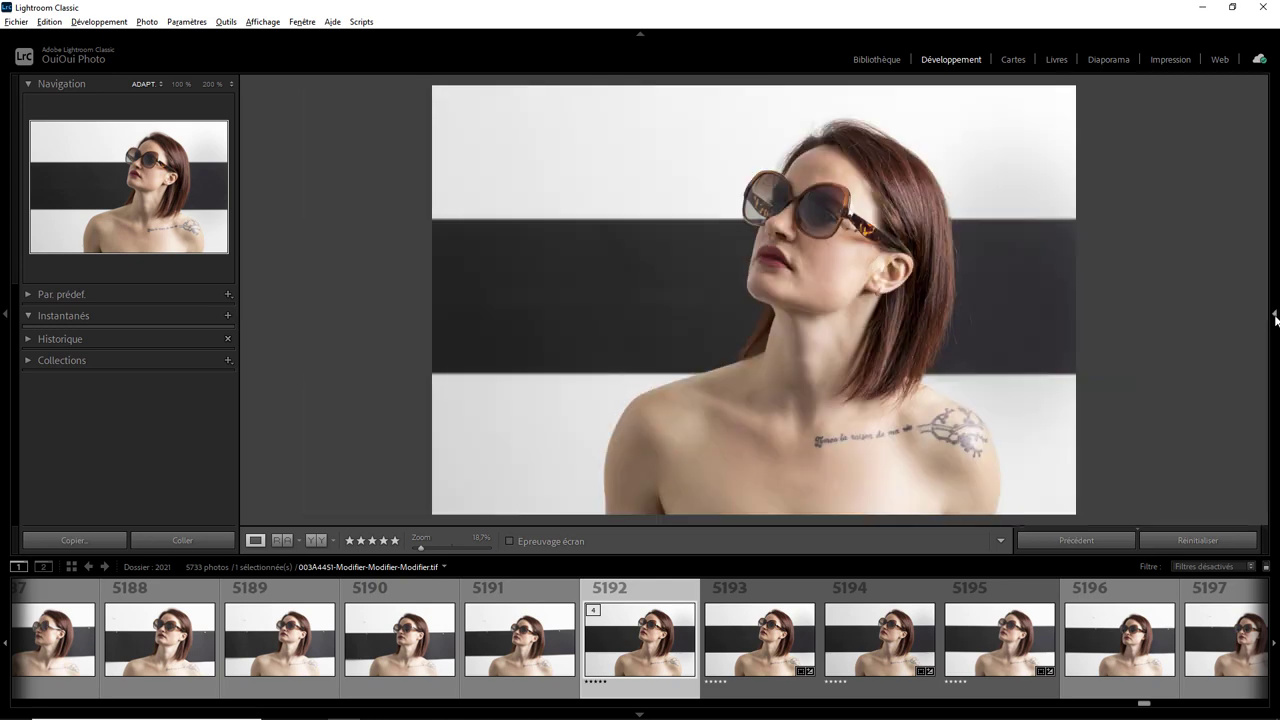
{"action": "left_click", "coordinate": [1275, 316]}
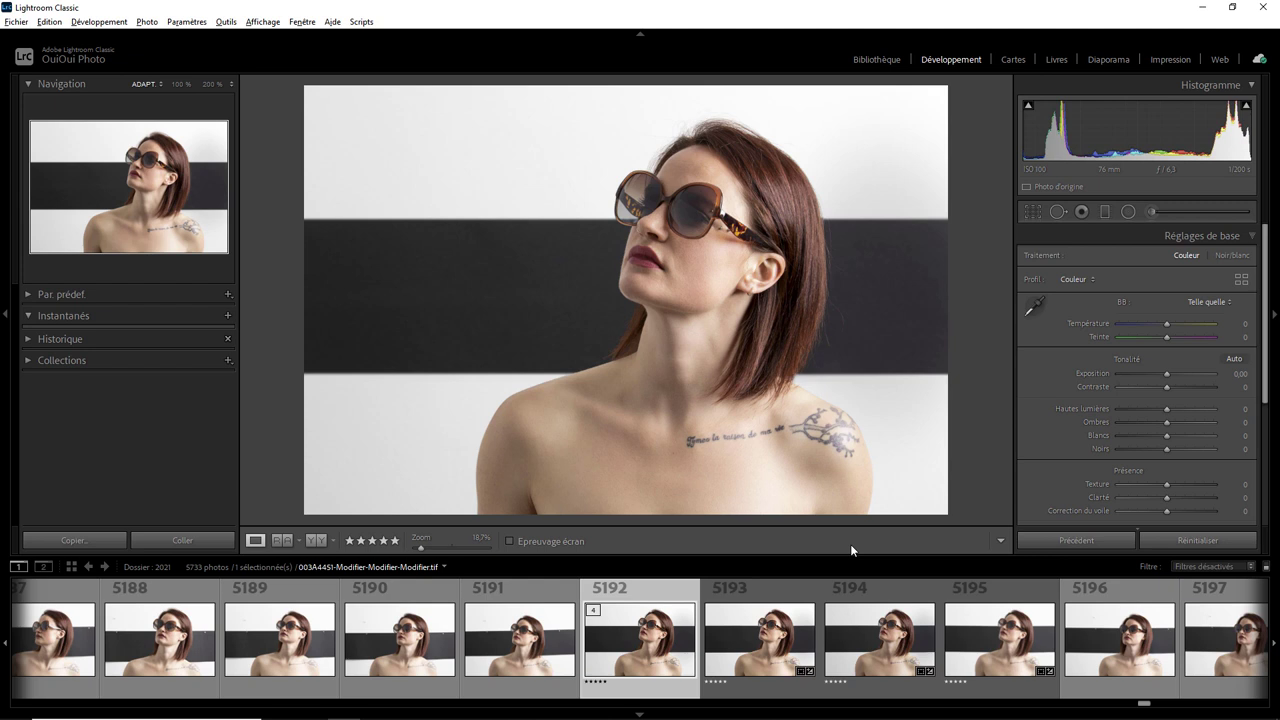
Step: Toggle the toolbar under the photo off and on, leave it shown, and open its content list
{"action": "left_click", "coordinate": [262, 22]}
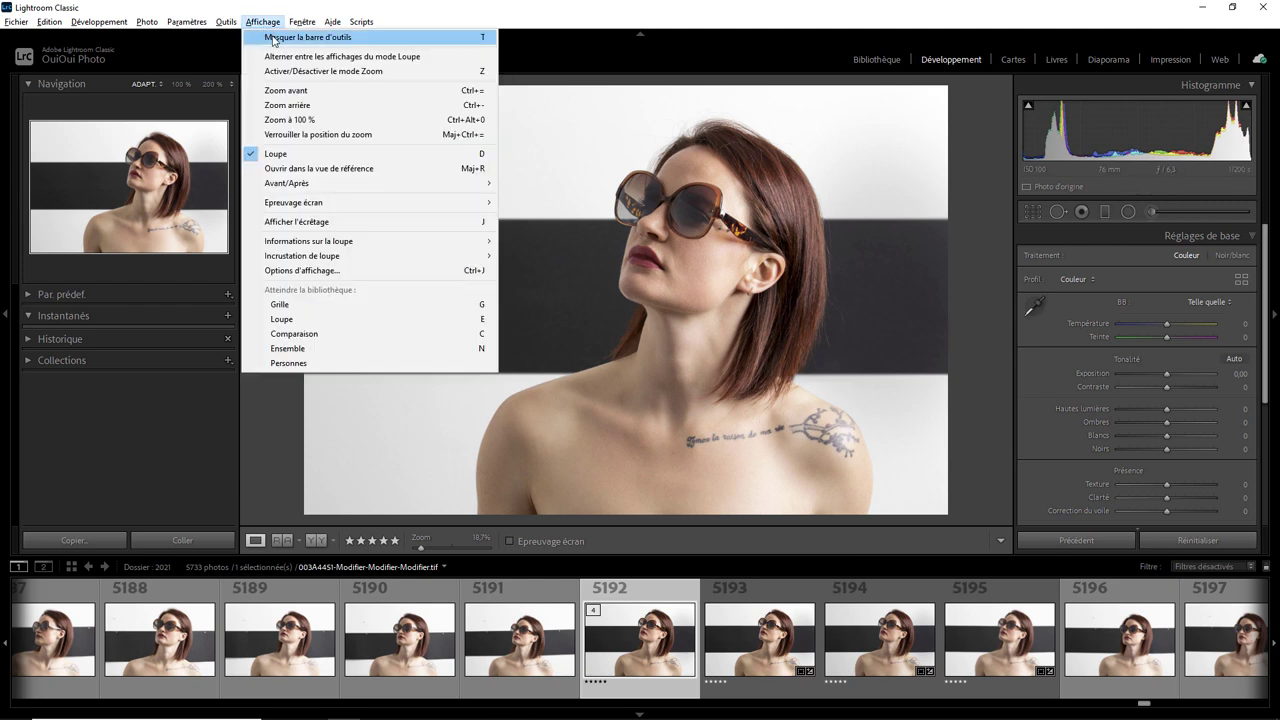
{"action": "left_click", "coordinate": [272, 38]}
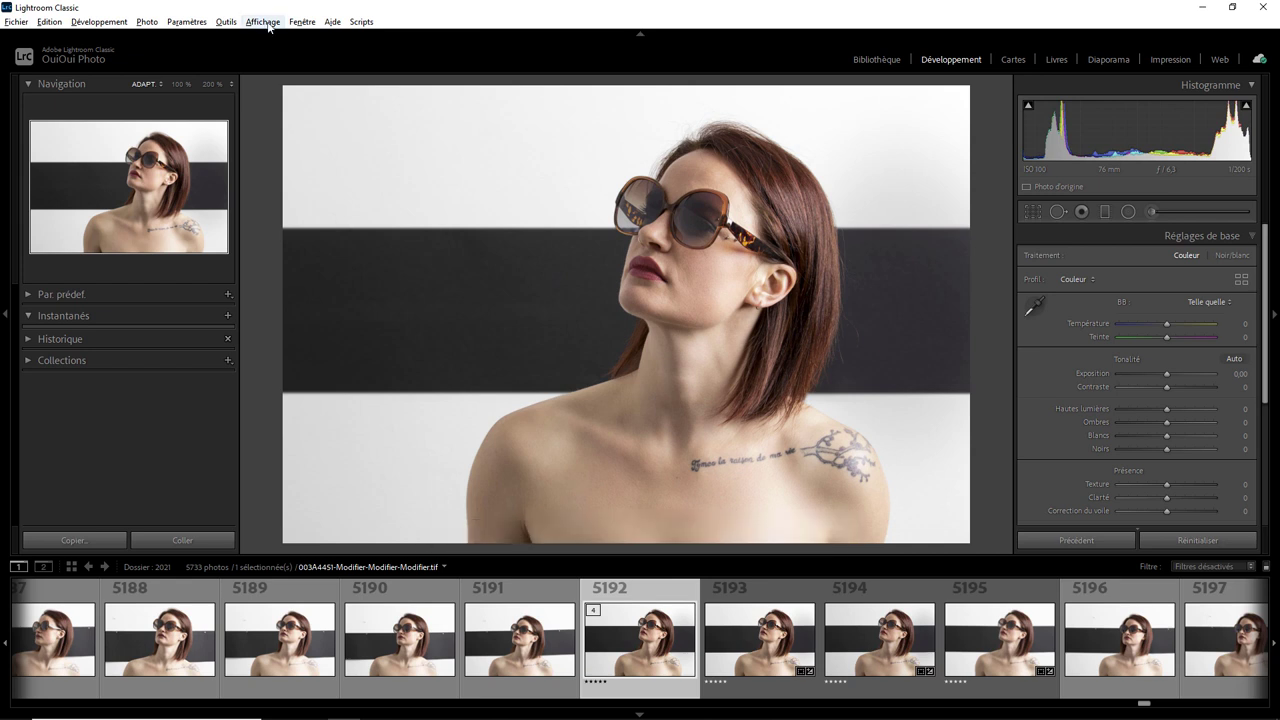
{"action": "left_click", "coordinate": [265, 23]}
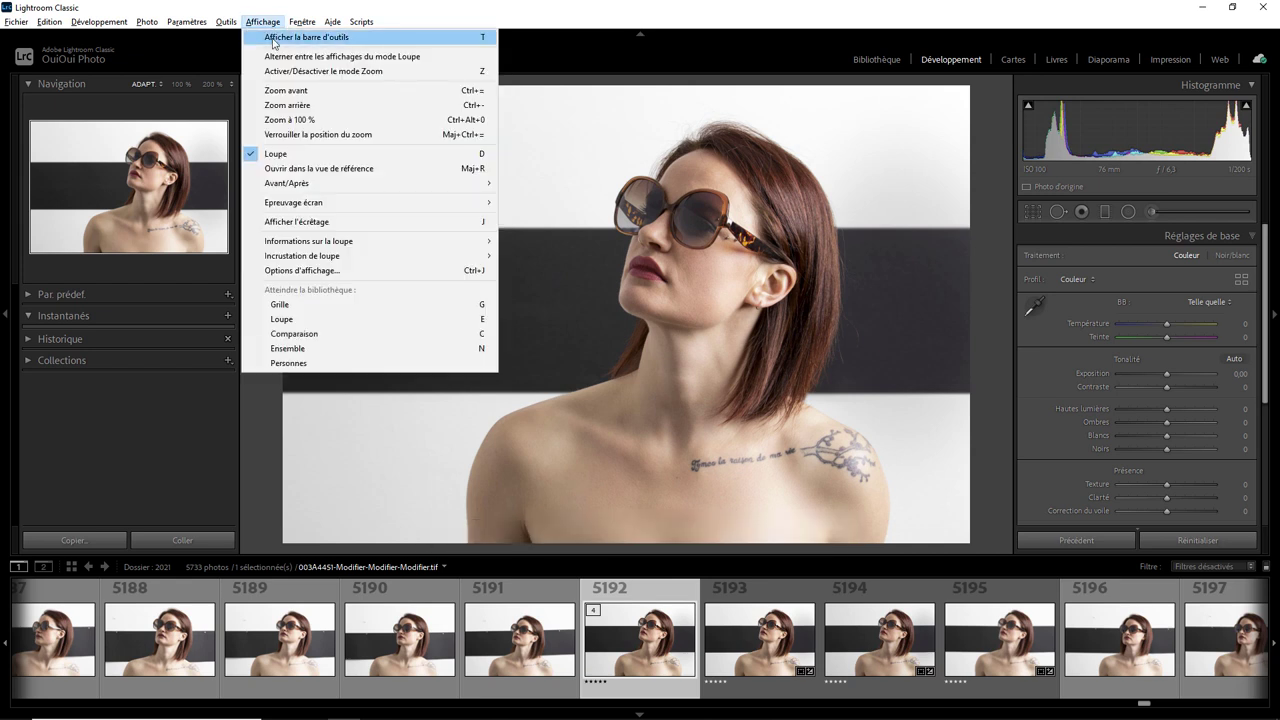
{"action": "left_click", "coordinate": [272, 38]}
{"action": "left_click", "coordinate": [263, 22]}
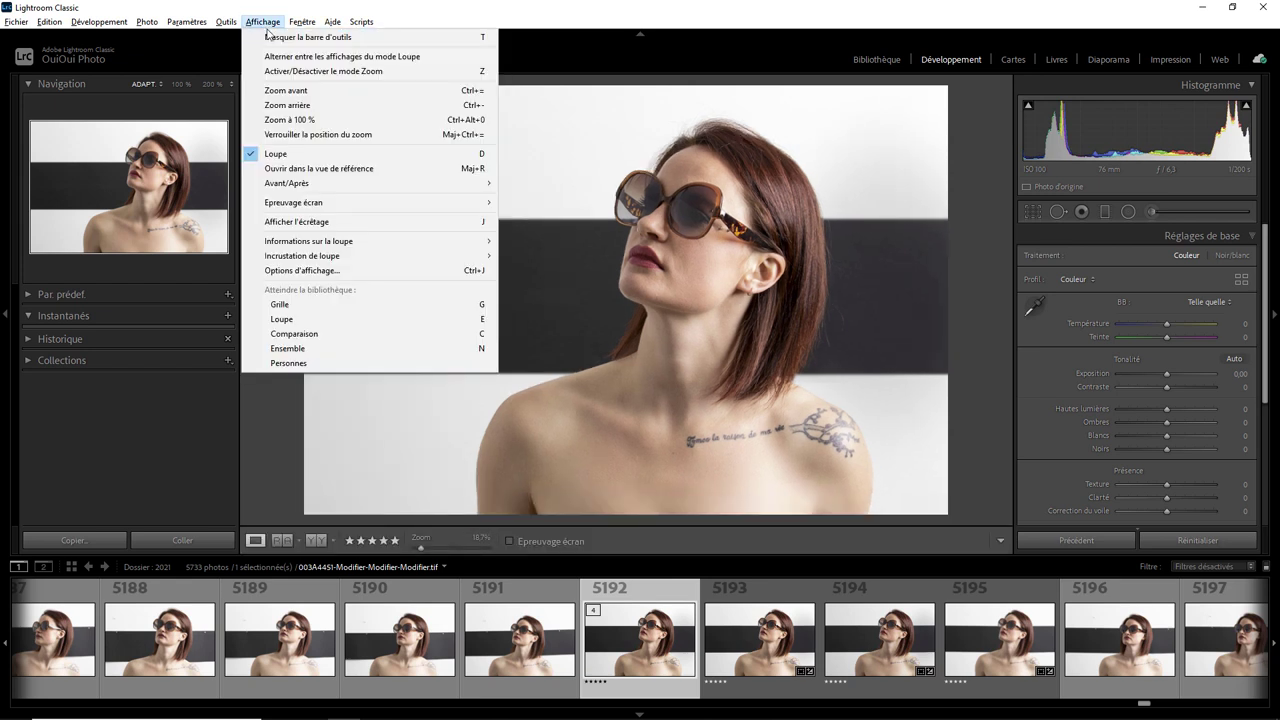
{"action": "left_click", "coordinate": [268, 35]}
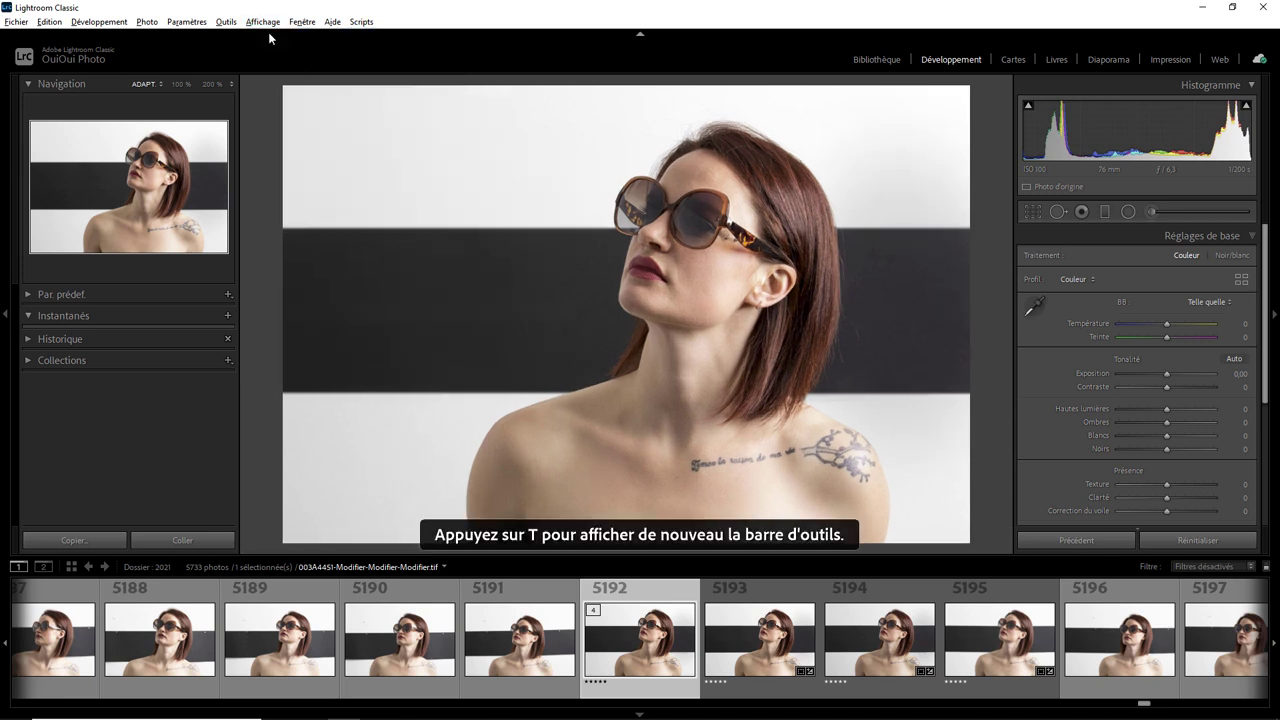
{"action": "left_click", "coordinate": [264, 22]}
{"action": "left_click", "coordinate": [275, 37]}
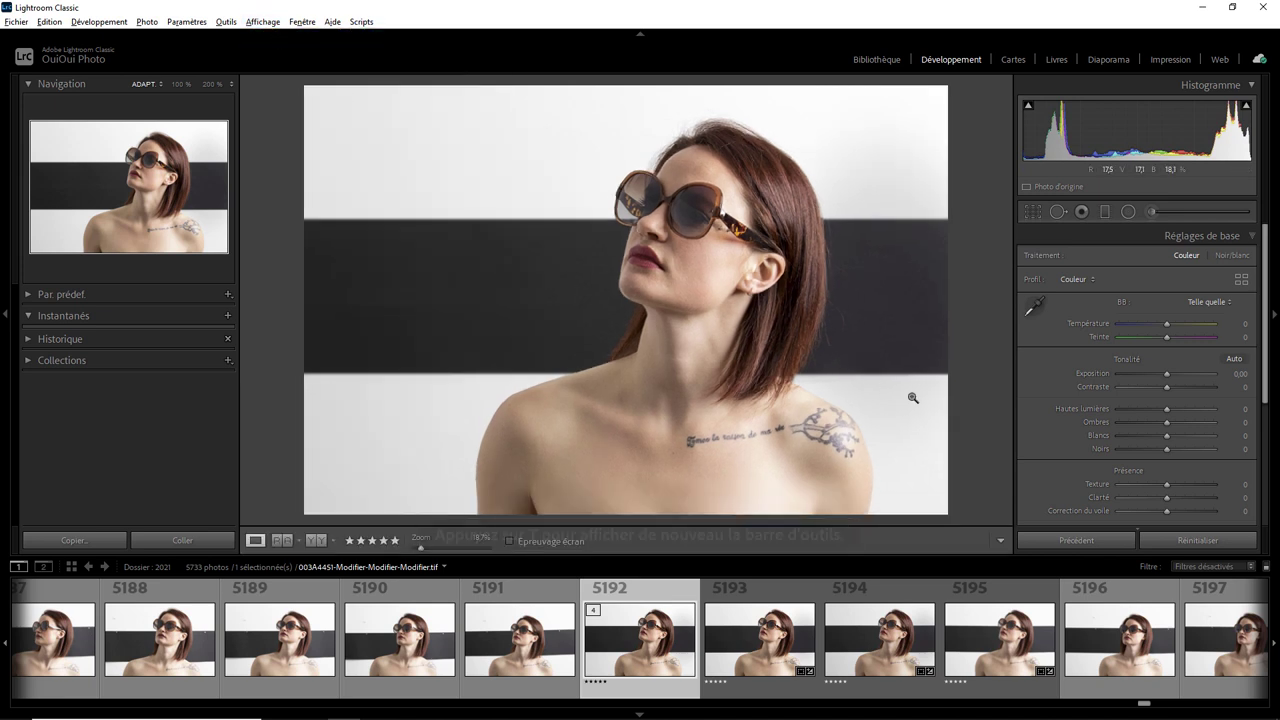
{"action": "left_click", "coordinate": [1001, 540]}
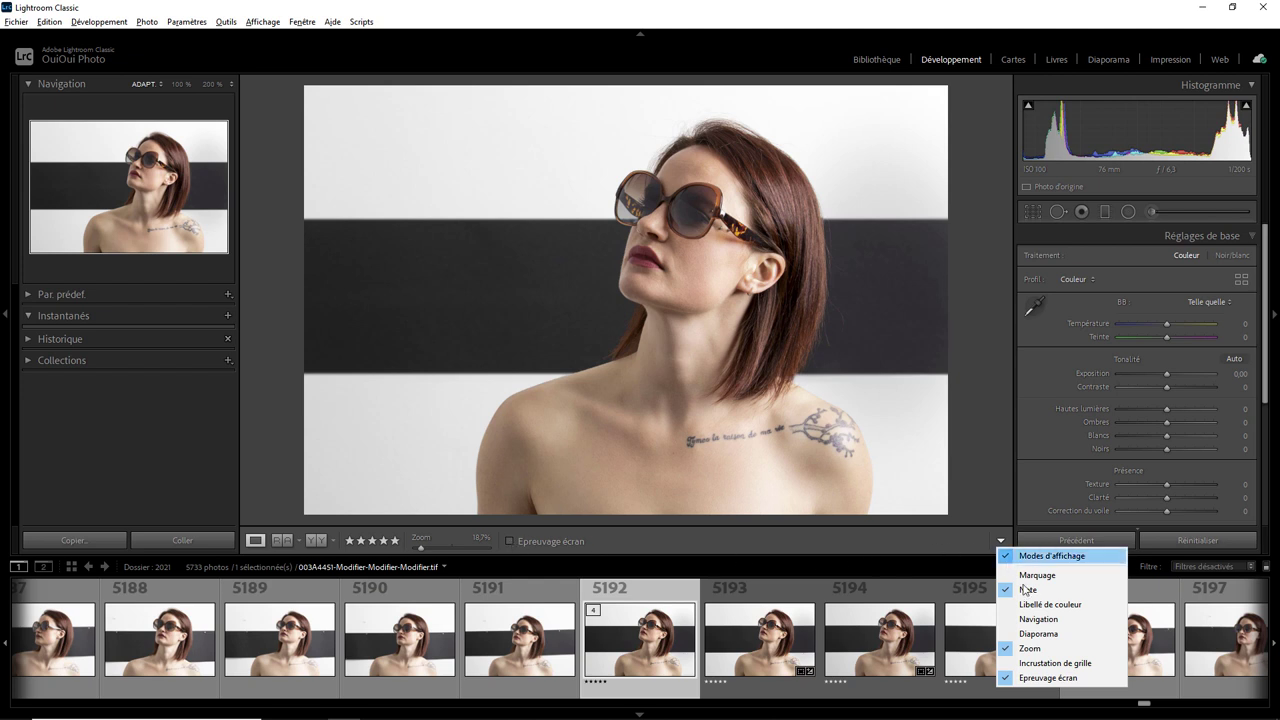
Step: Remove and restore Epreuvage écran in the toolbar, then hide the toolbar
{"action": "left_click", "coordinate": [1007, 684]}
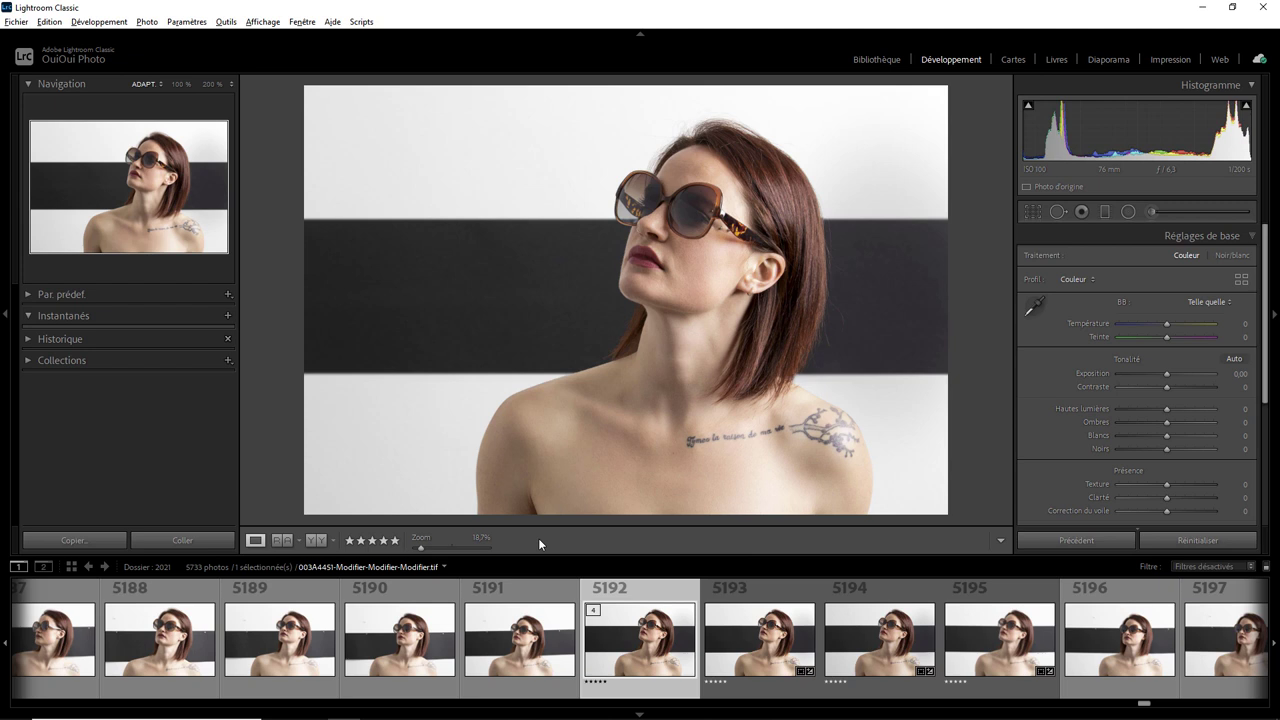
{"action": "left_click", "coordinate": [1000, 540]}
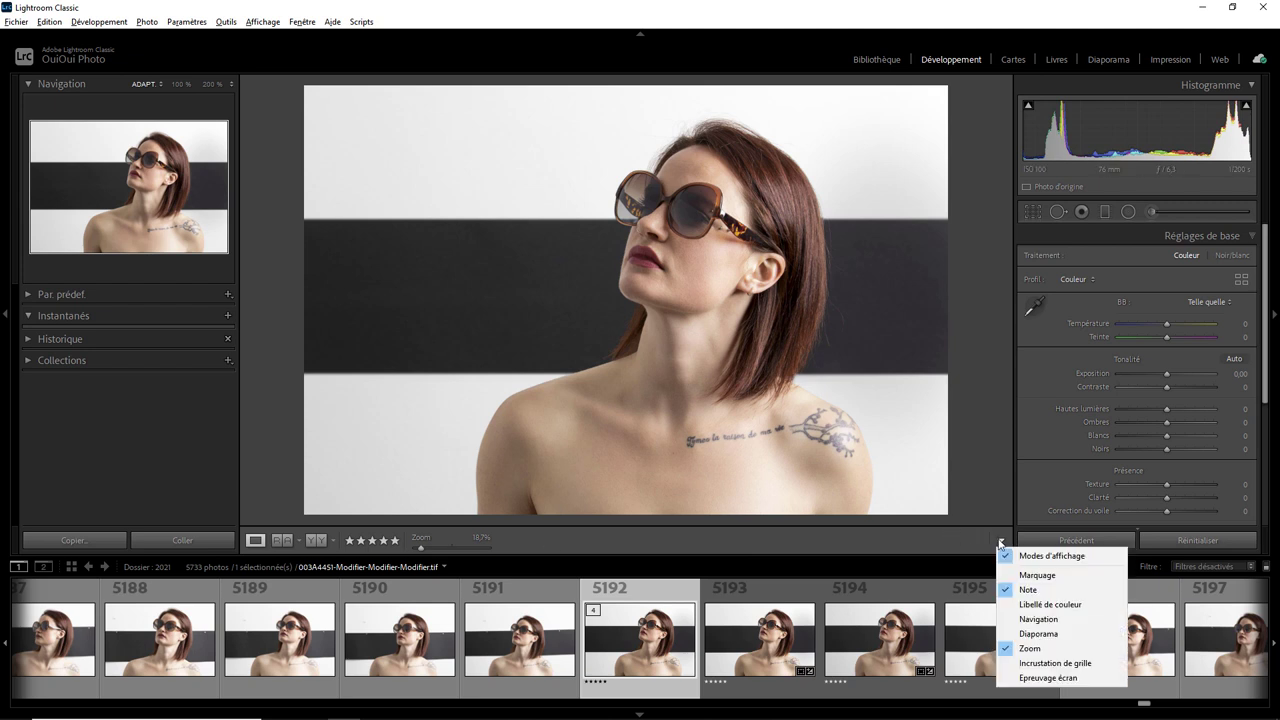
{"action": "left_click", "coordinate": [1030, 678]}
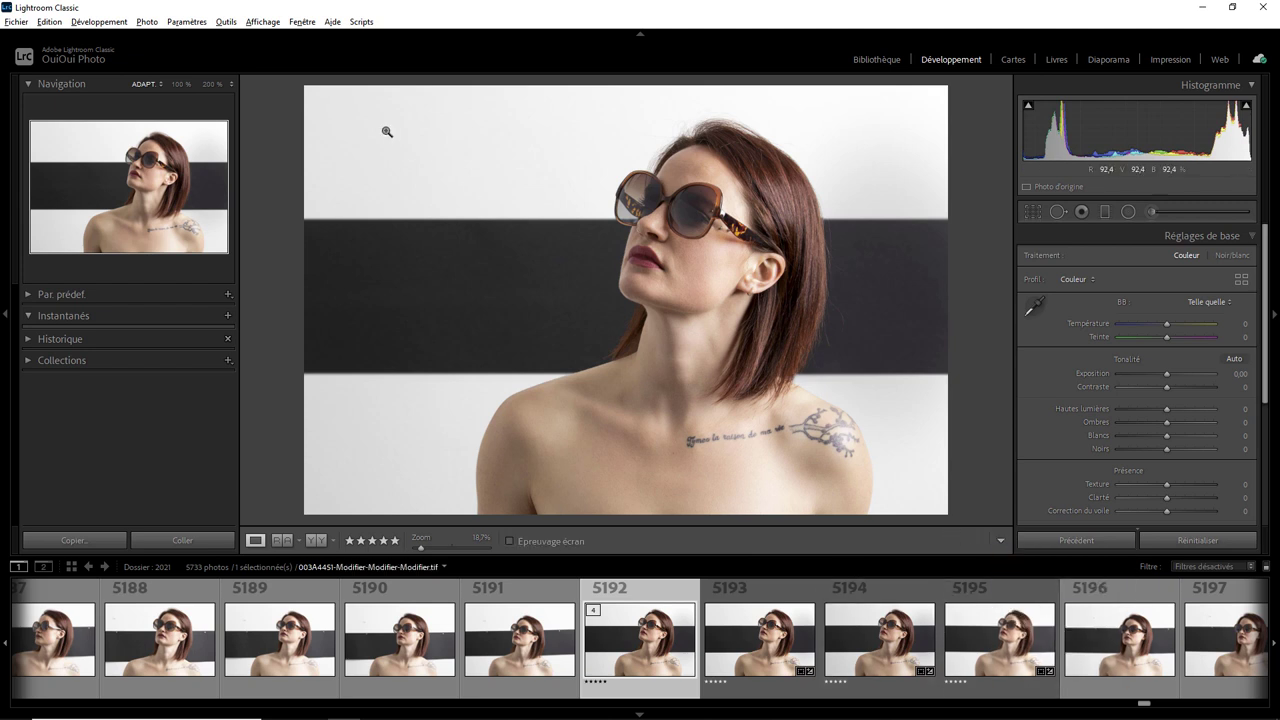
{"action": "left_click", "coordinate": [263, 21]}
{"action": "left_click", "coordinate": [283, 37]}
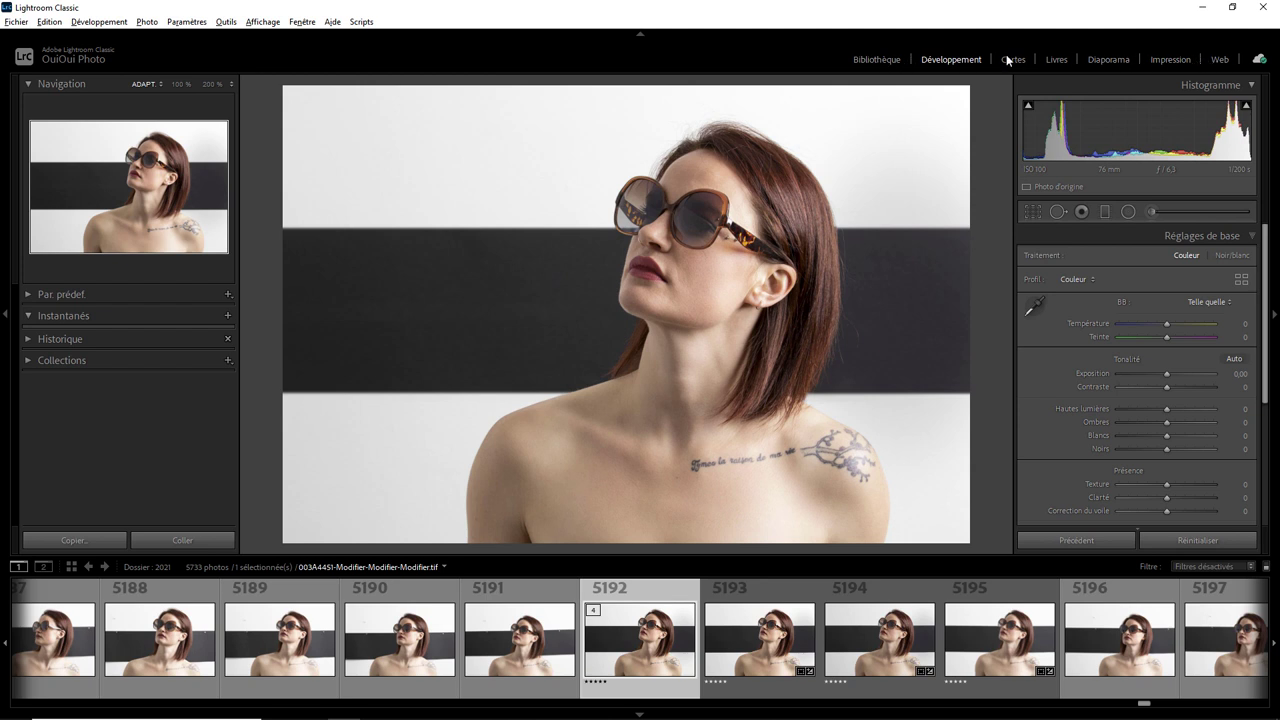
Step: Uncheck Bibliothèque, Cartes, Livres, Diaporama, Impression and Web in the module picker list
{"action": "right_click", "coordinate": [804, 60]}
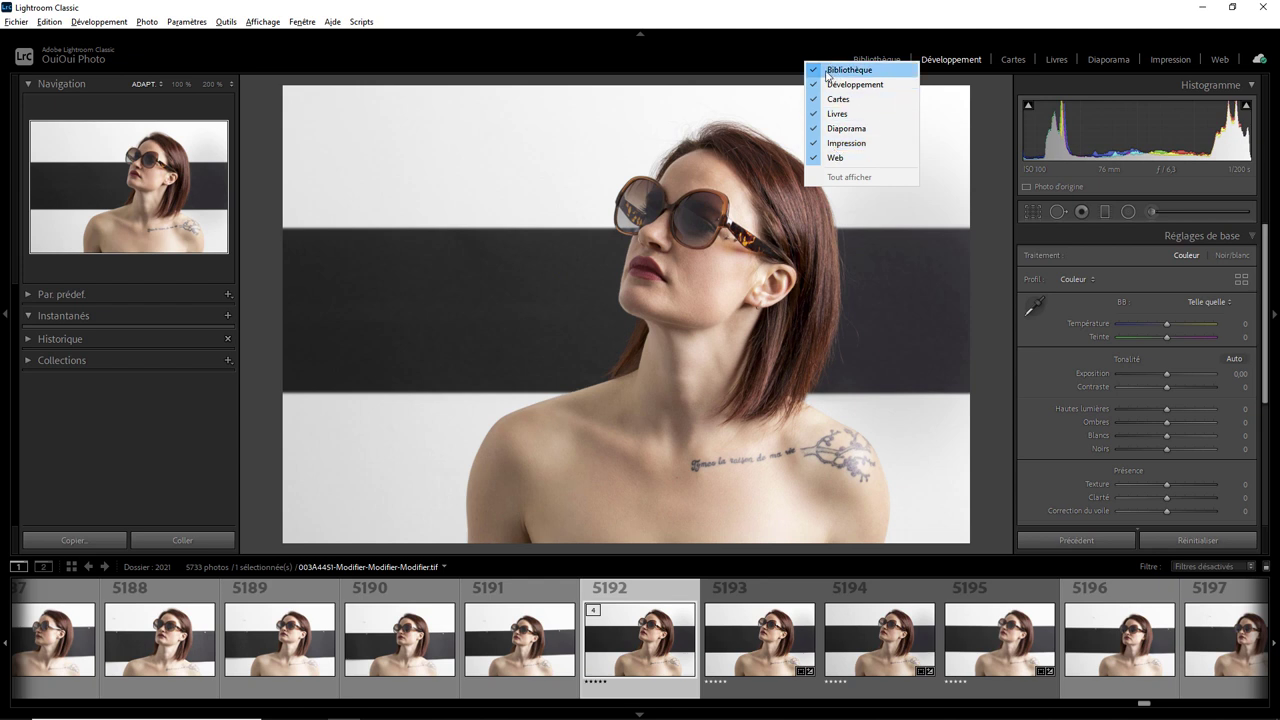
{"action": "left_click", "coordinate": [827, 72]}
{"action": "right_click", "coordinate": [817, 67]}
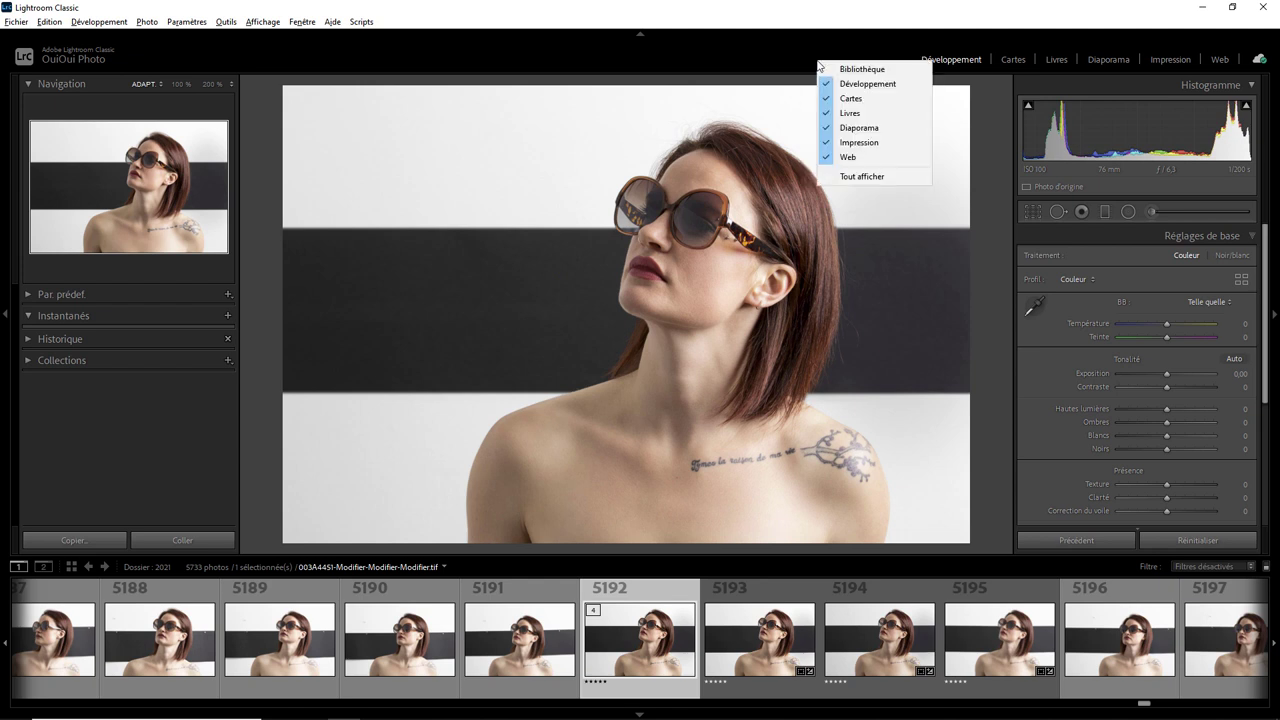
{"action": "left_click", "coordinate": [828, 99]}
{"action": "right_click", "coordinate": [825, 62]}
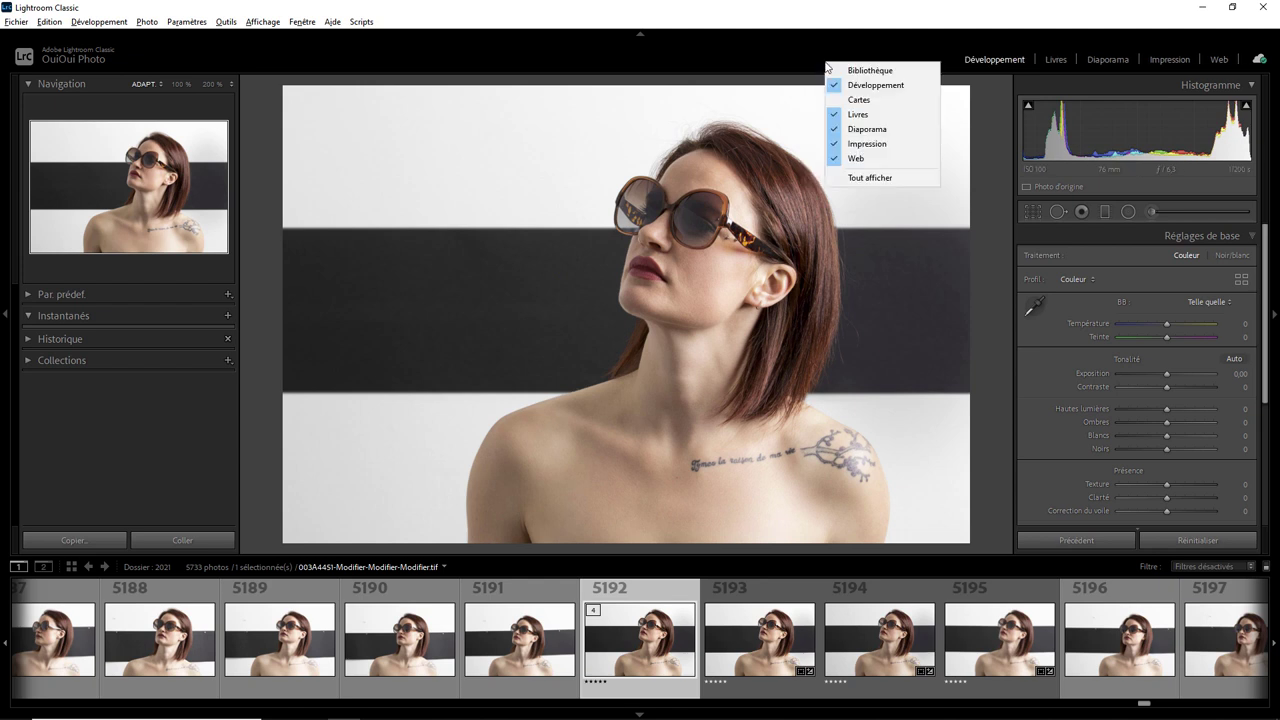
{"action": "left_click", "coordinate": [837, 115]}
{"action": "right_click", "coordinate": [833, 62]}
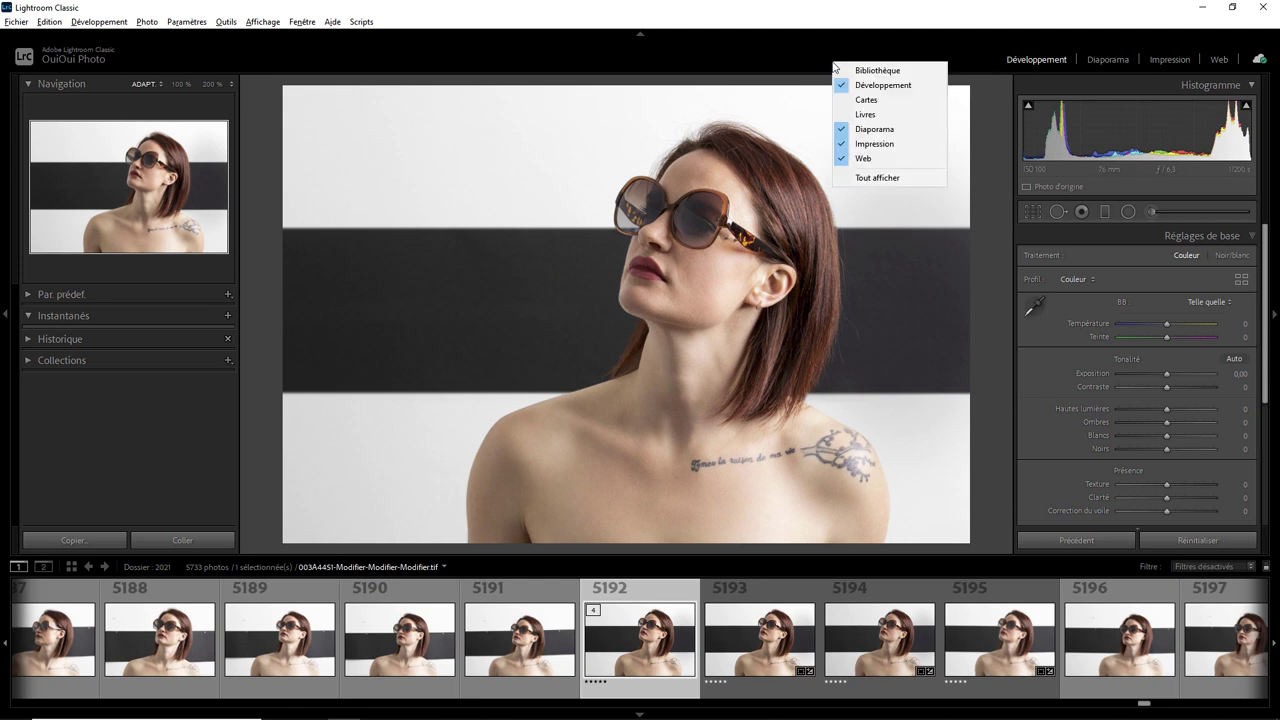
{"action": "left_click", "coordinate": [848, 129]}
{"action": "right_click", "coordinate": [843, 56]}
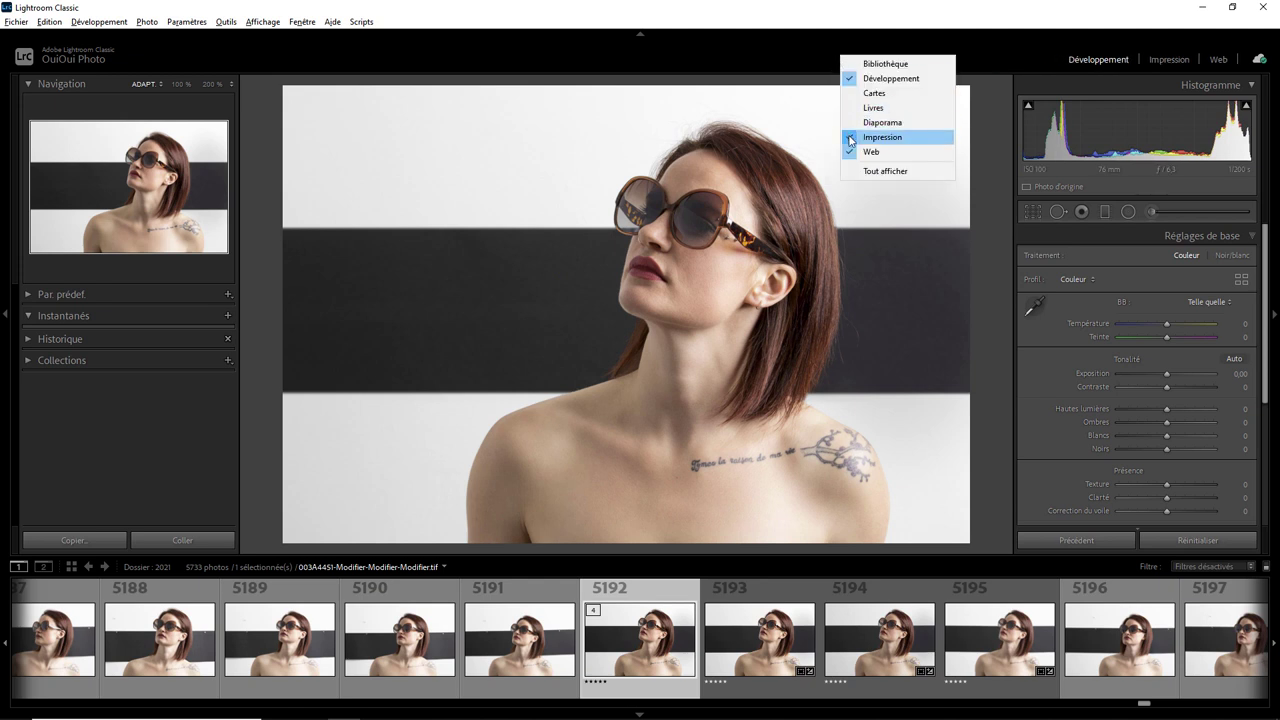
{"action": "left_click", "coordinate": [850, 137]}
{"action": "right_click", "coordinate": [840, 60]}
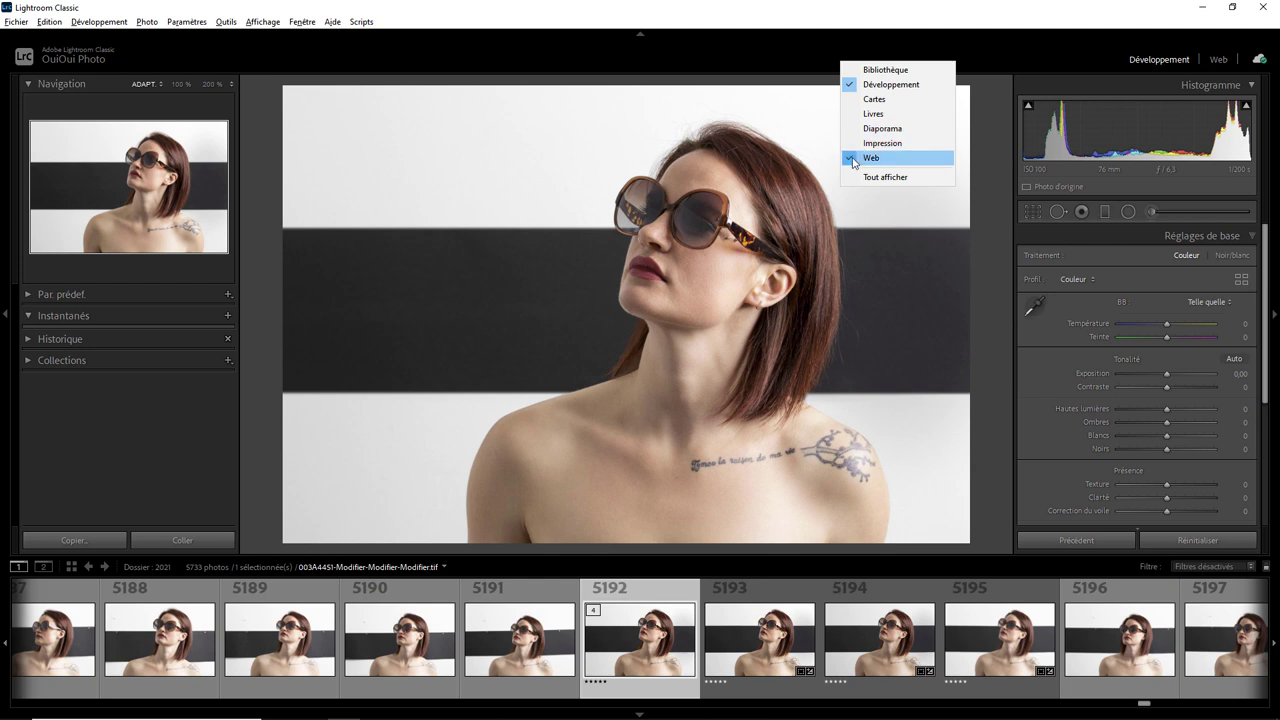
{"action": "left_click", "coordinate": [857, 150]}
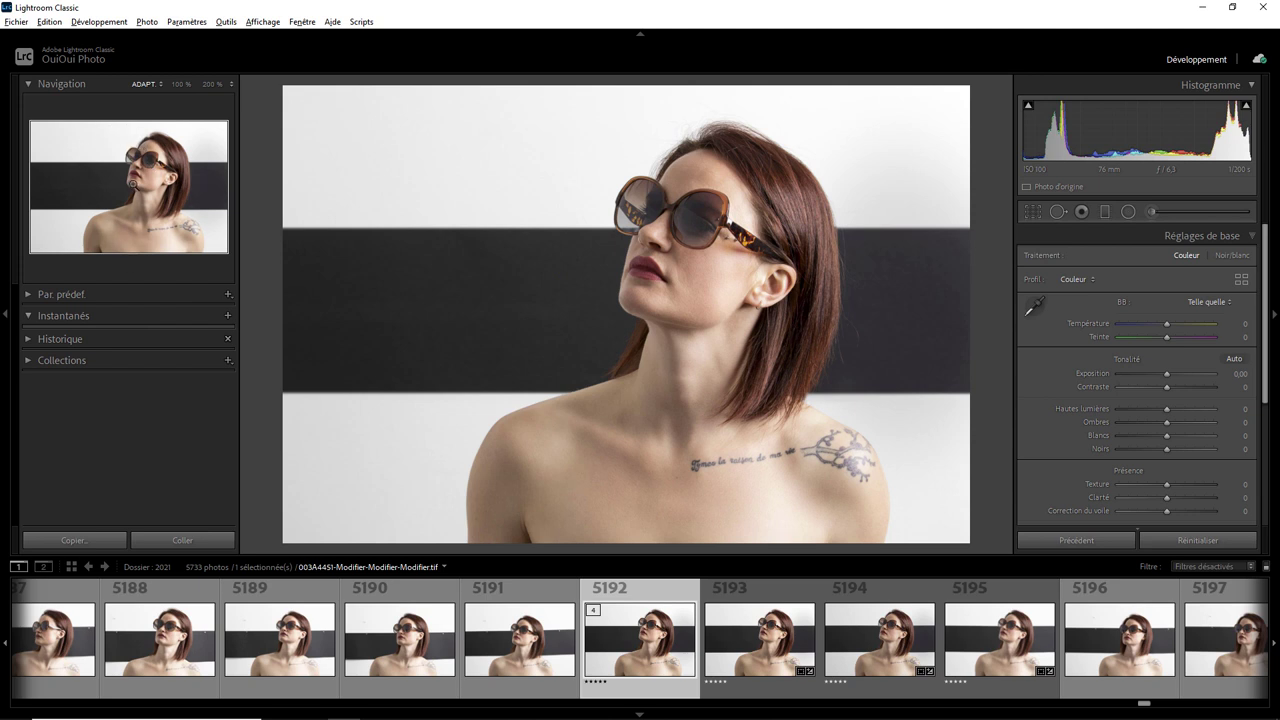
Step: Remove the Par. prédef. and Instantanés left panels, then collapse the left panel column
{"action": "right_click", "coordinate": [145, 294]}
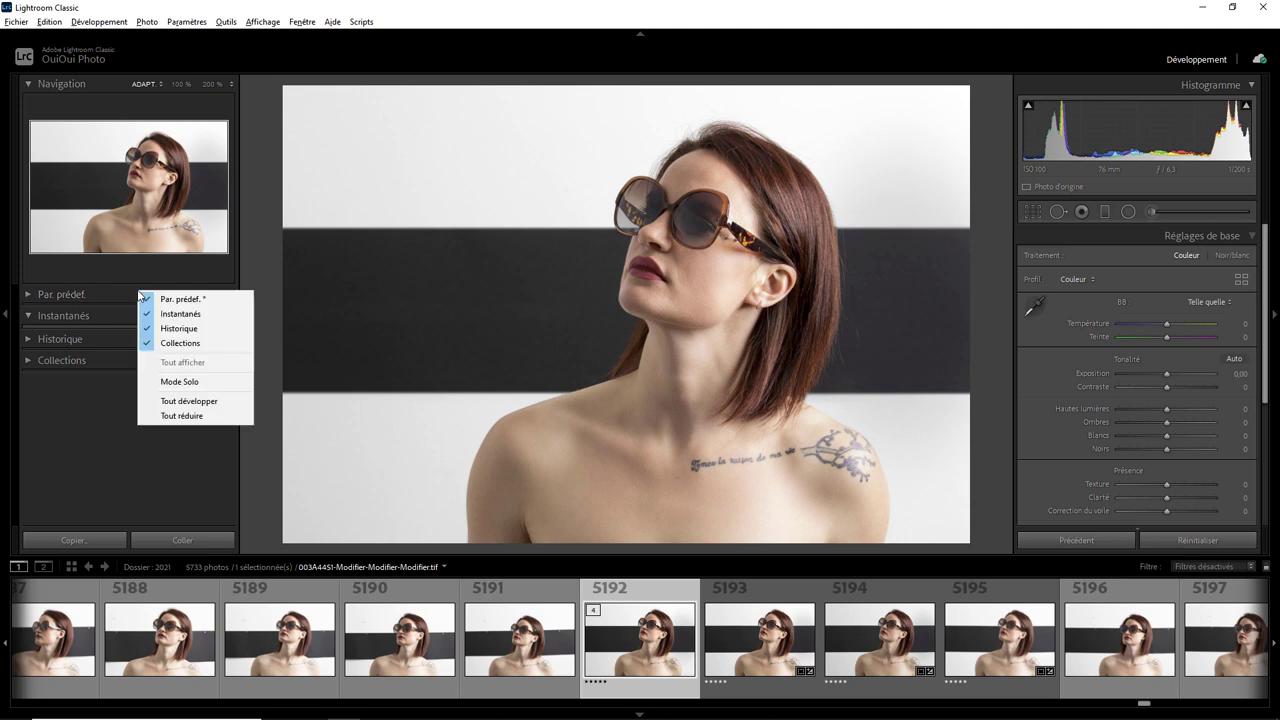
{"action": "left_click", "coordinate": [150, 299]}
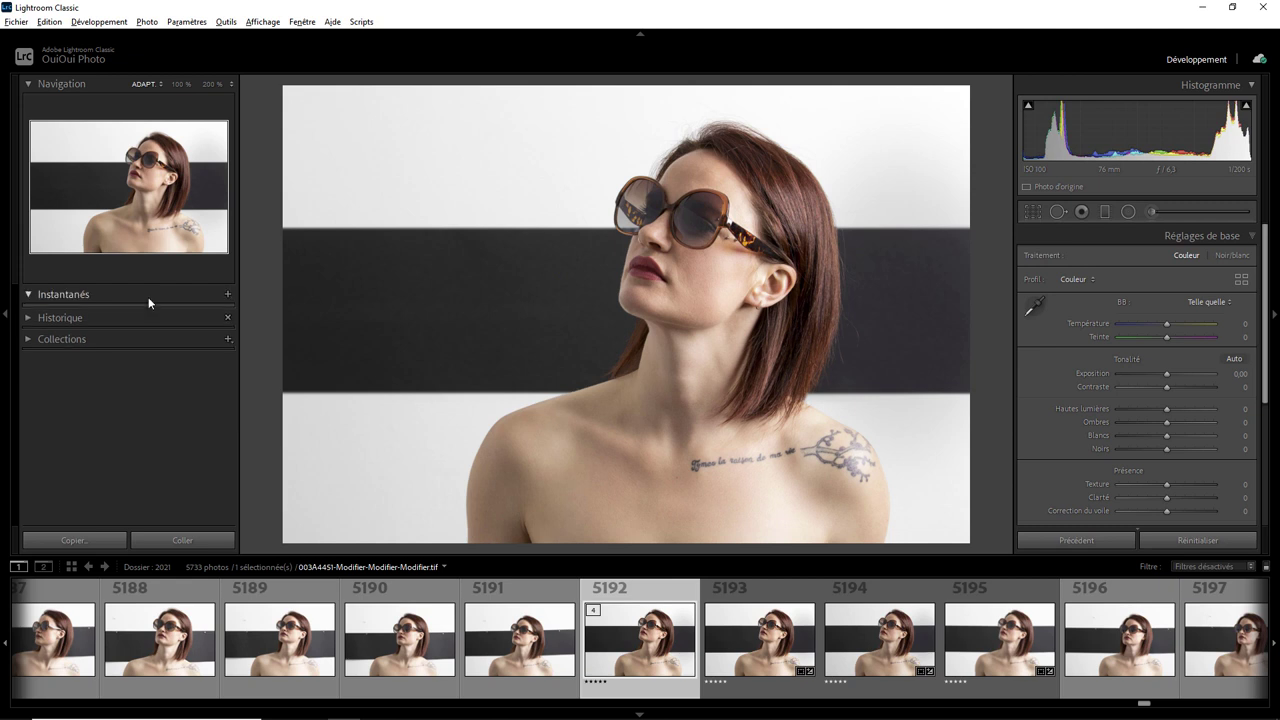
{"action": "right_click", "coordinate": [140, 290]}
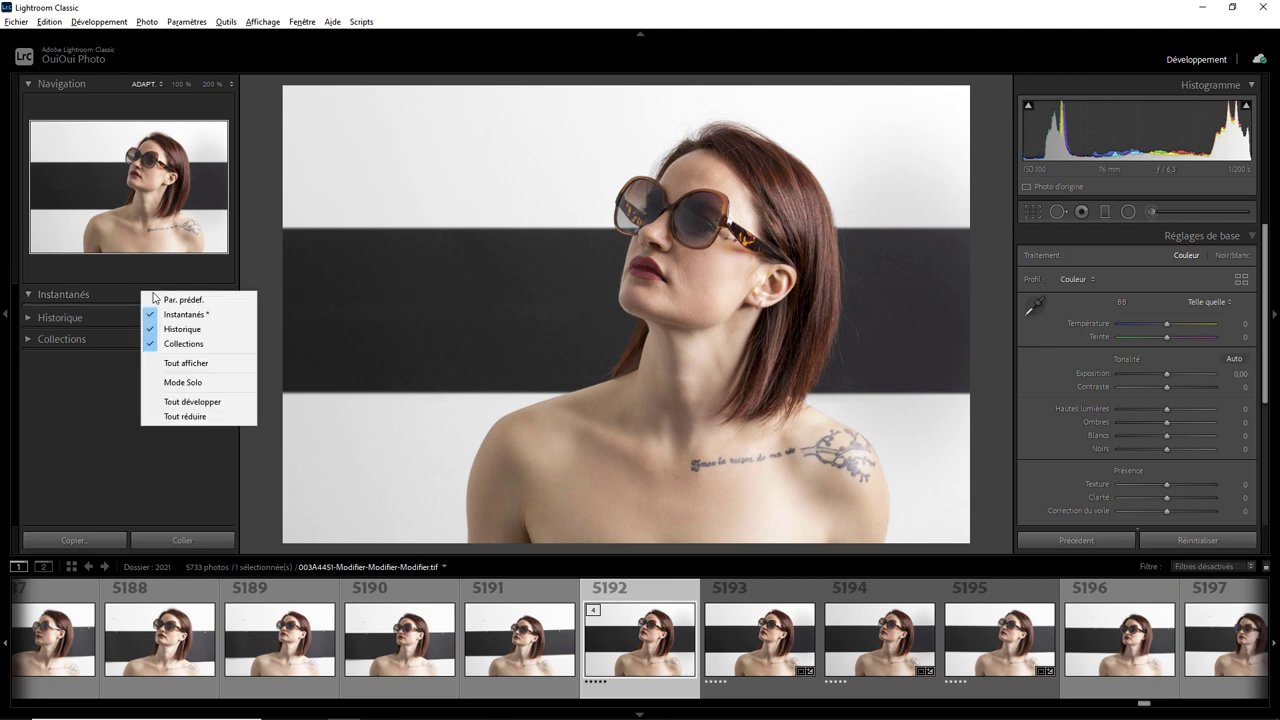
{"action": "key", "text": "Escape"}
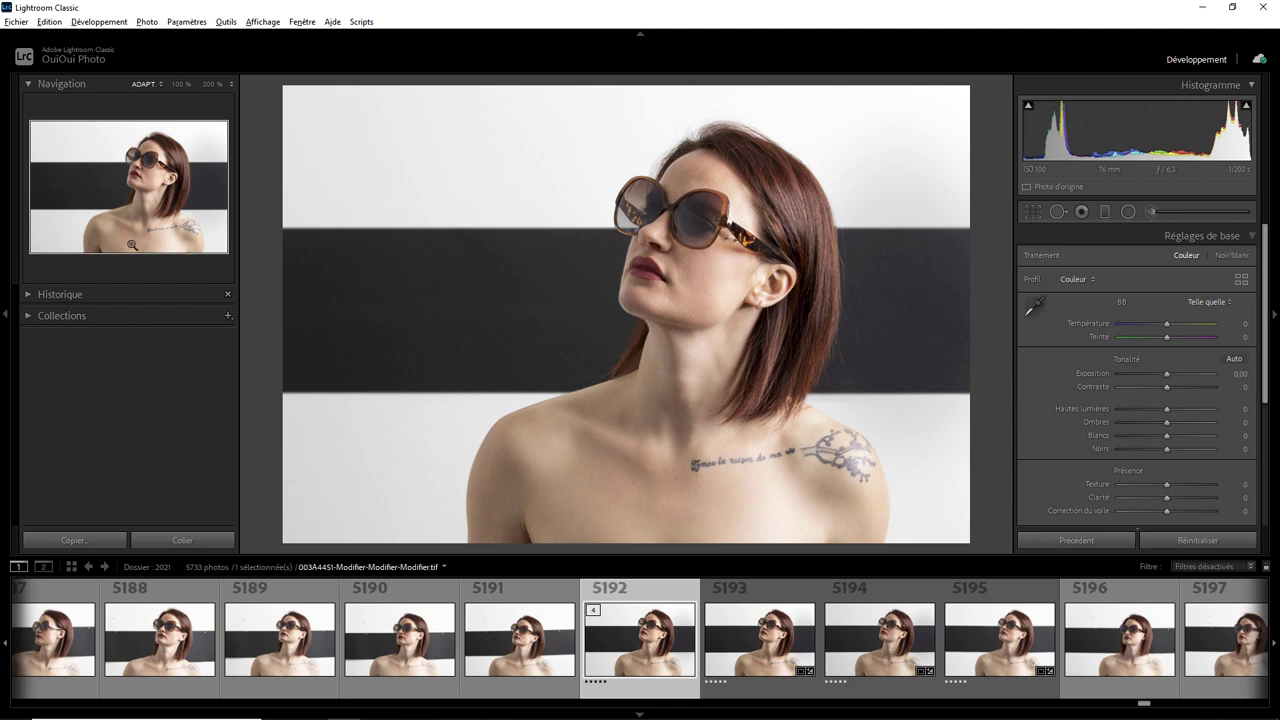
{"action": "left_click", "coordinate": [4, 316]}
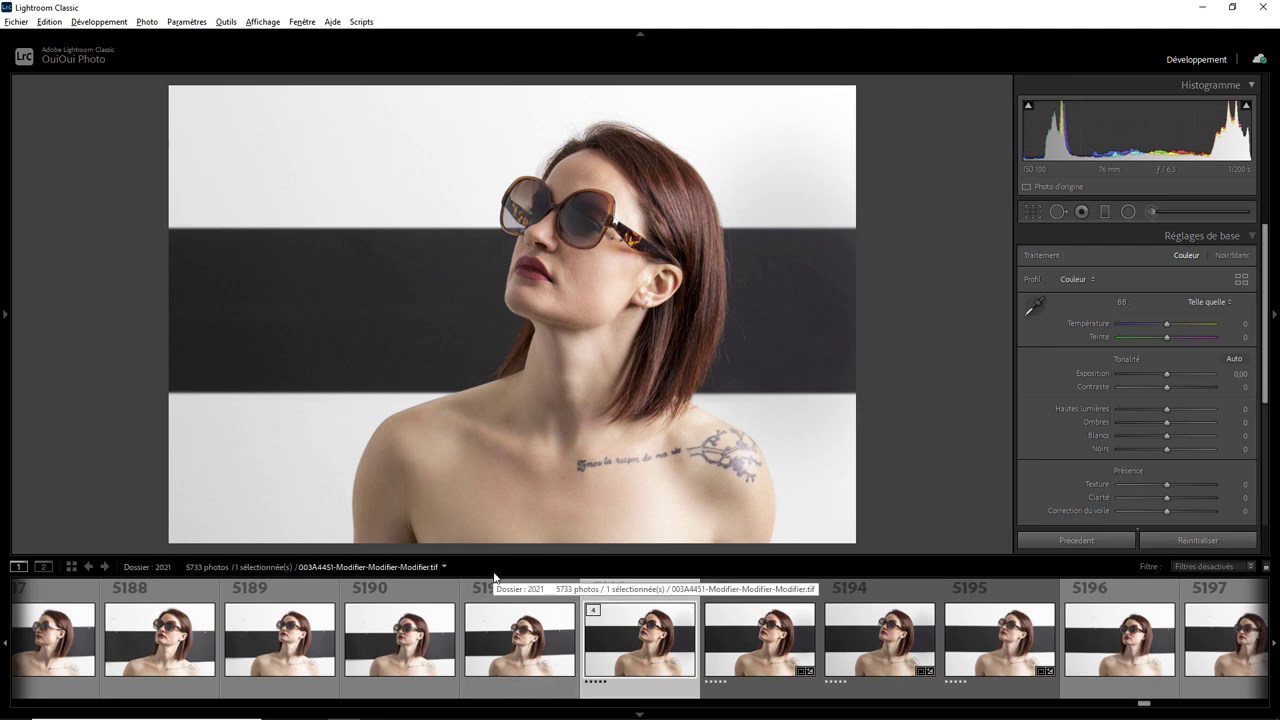
Step: Select photo 5085, the dappled-light portrait, and open the filmstrip source list
{"action": "left_click_drag", "start_coordinate": [1144, 703], "coordinate": [1121, 706]}
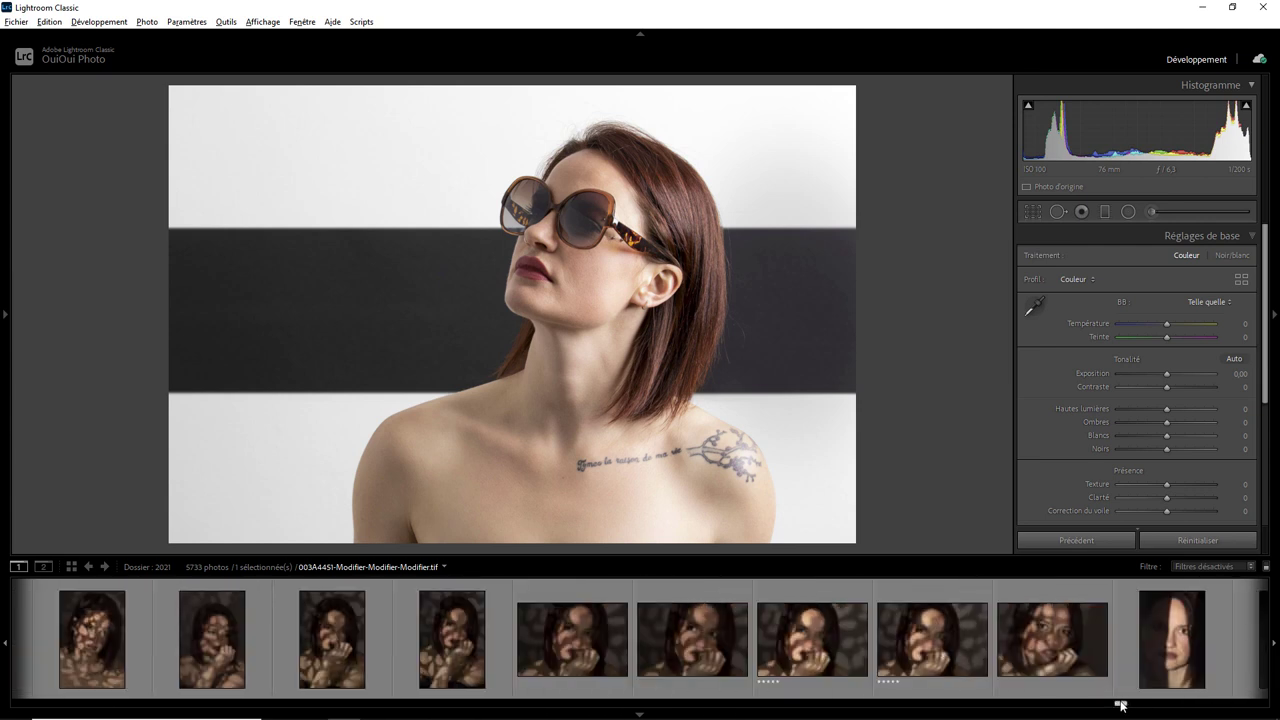
{"action": "left_click", "coordinate": [841, 635]}
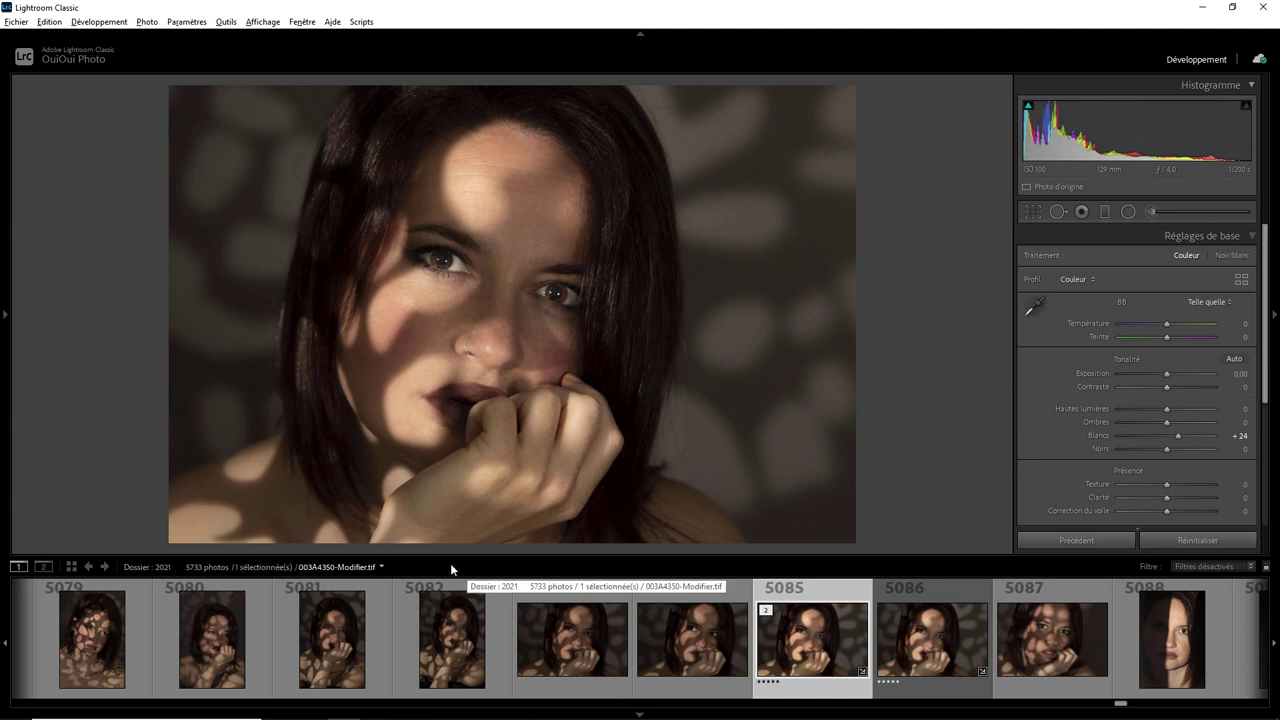
{"action": "left_click", "coordinate": [413, 565]}
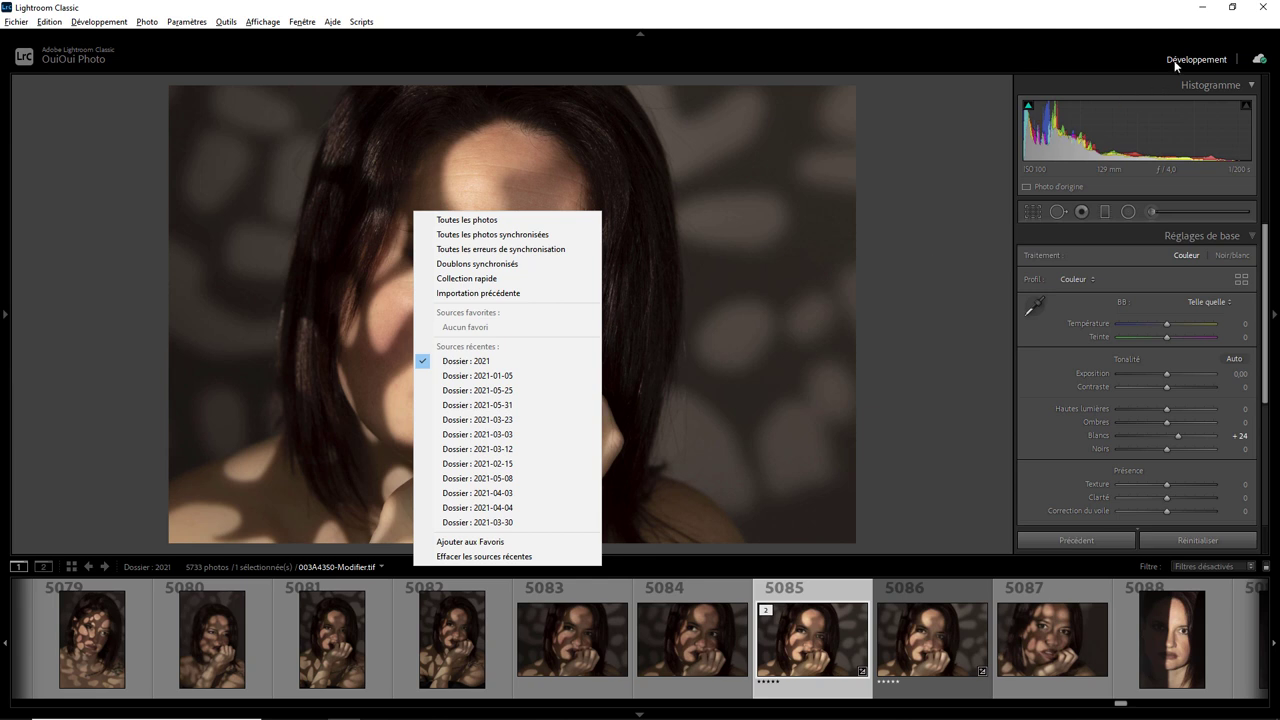
Step: Close the source list and switch to the Bibliothèque module
{"action": "left_click", "coordinate": [1083, 112]}
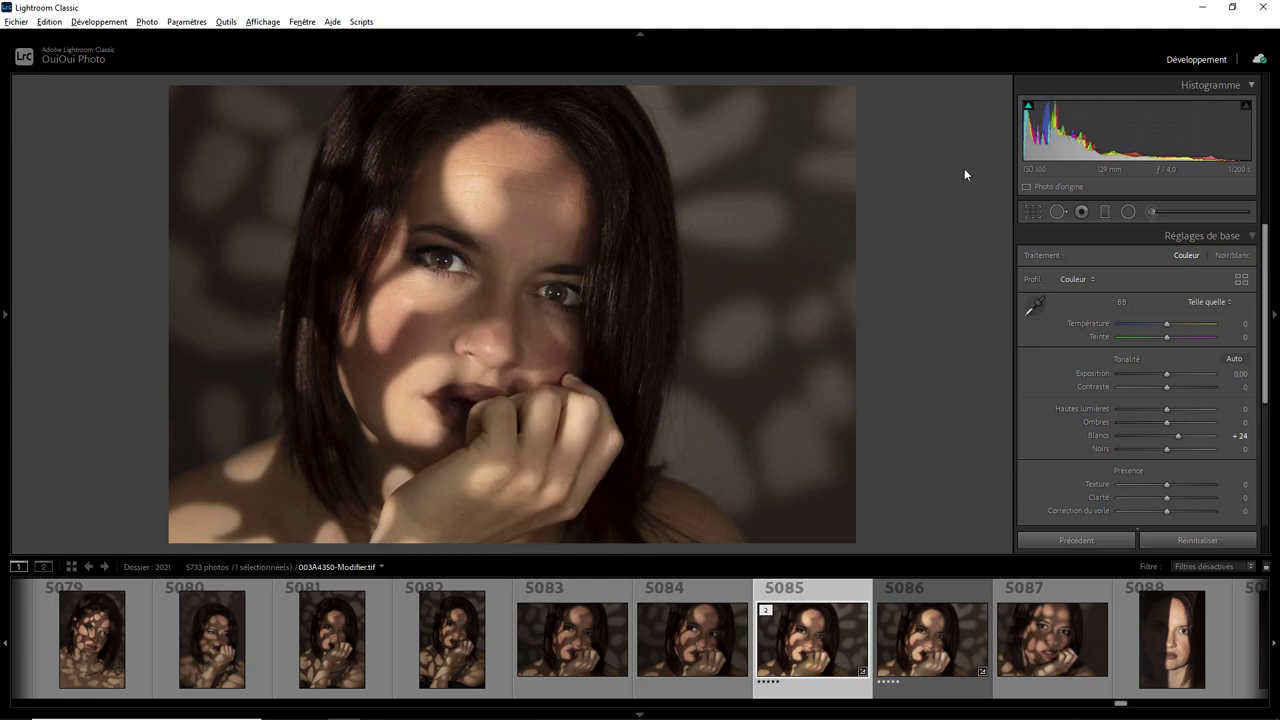
{"action": "left_click", "coordinate": [302, 21]}
{"action": "left_click", "coordinate": [340, 193]}
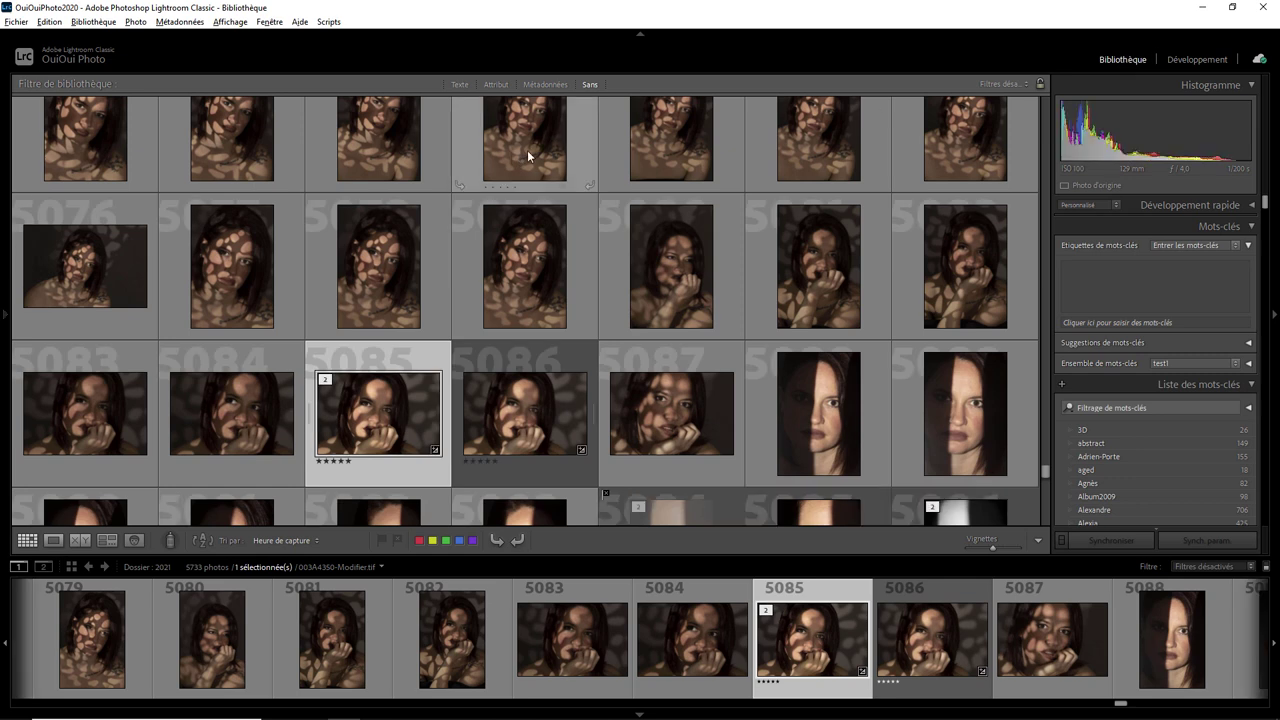
Step: Return to Développement and hide Bibliothèque from the module bar
{"action": "left_click", "coordinate": [276, 22]}
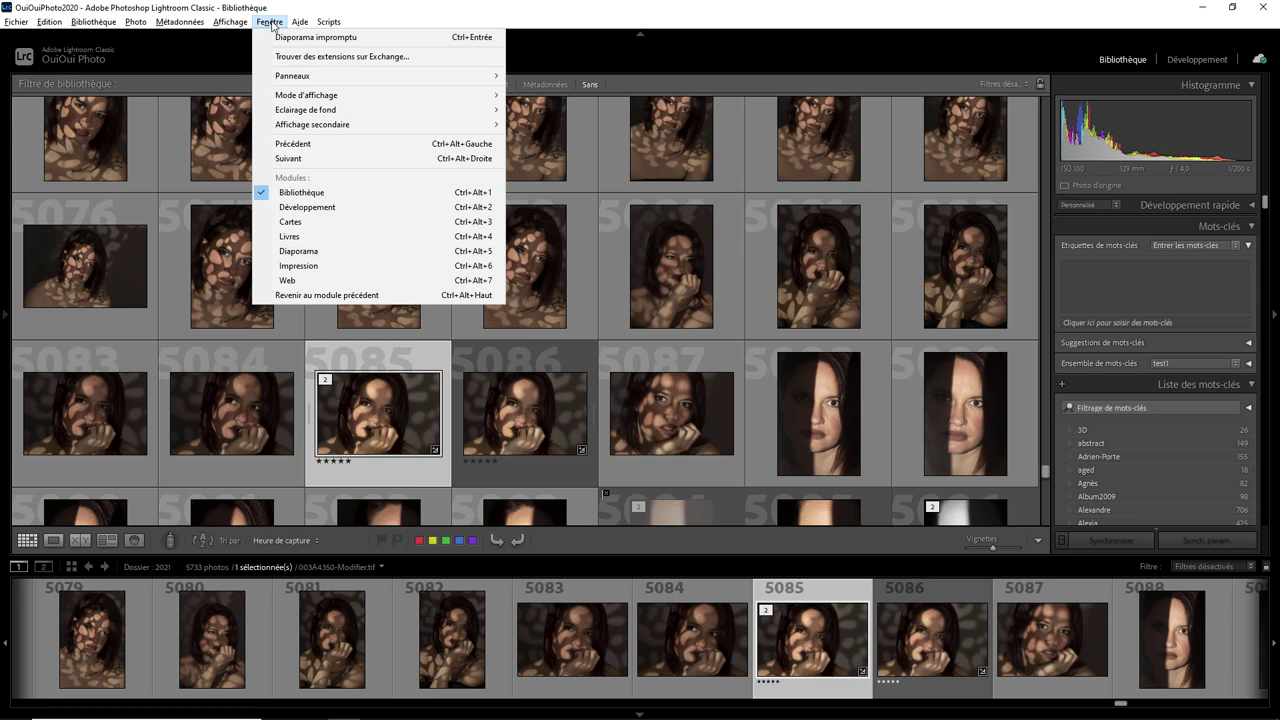
{"action": "left_click", "coordinate": [307, 207]}
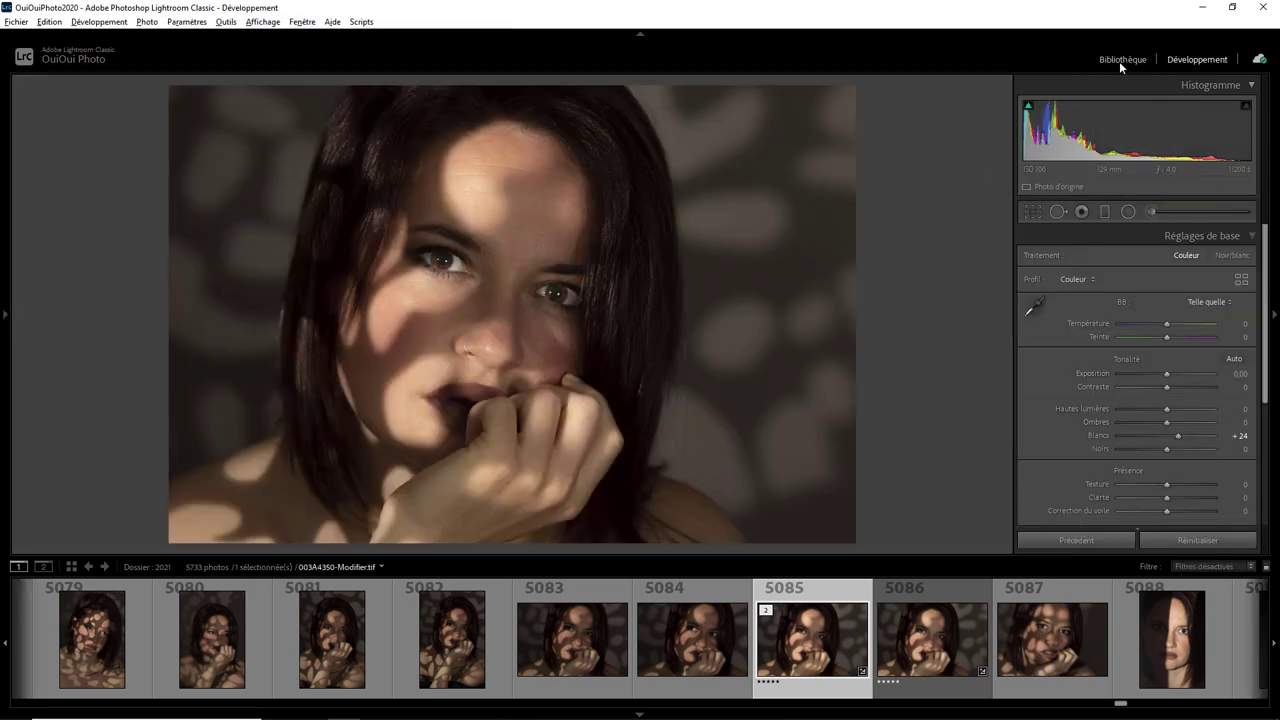
{"action": "right_click", "coordinate": [1062, 66]}
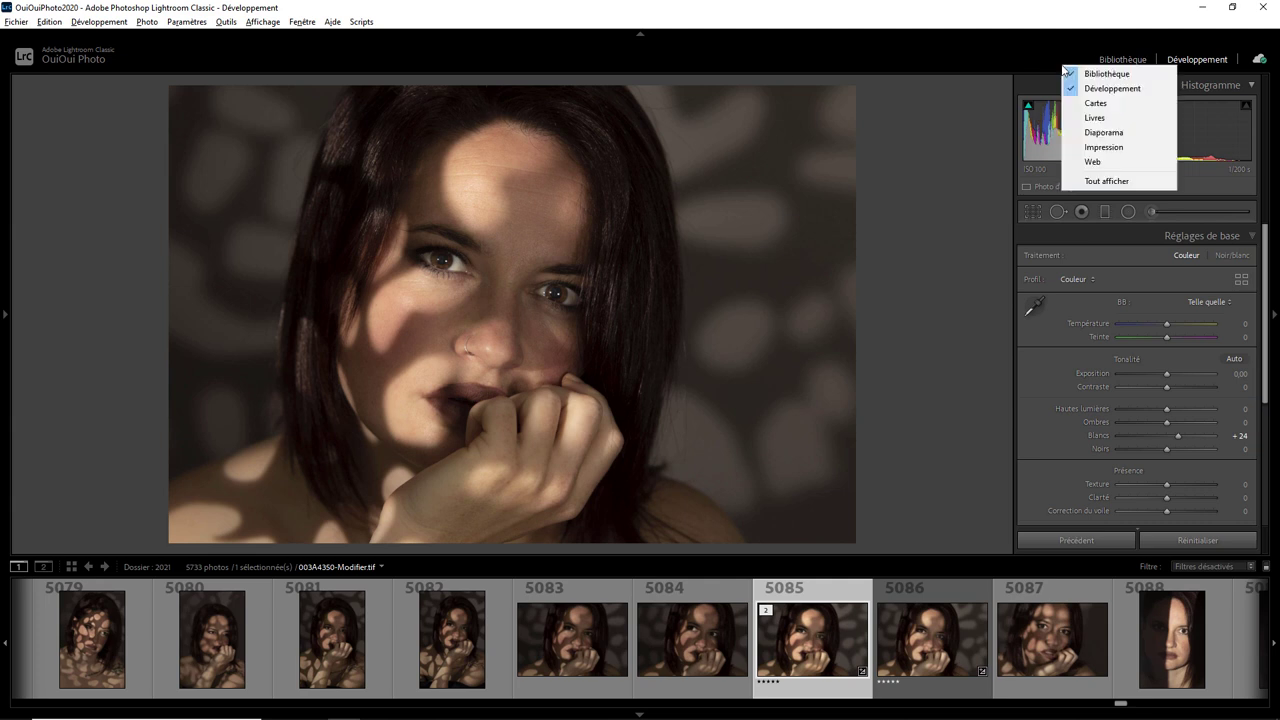
{"action": "left_click", "coordinate": [1065, 76]}
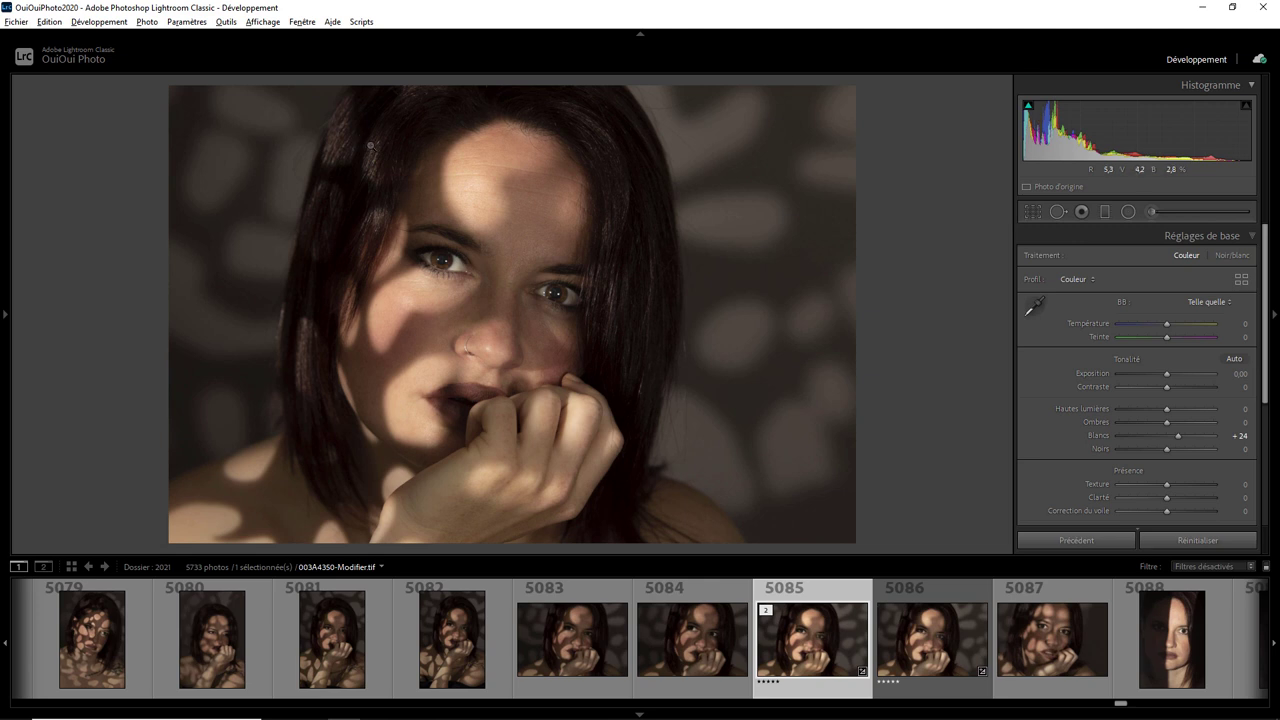
Step: Preview the portrait in Aperçu en plein écran, then set the window to Plein écran mode
{"action": "left_click", "coordinate": [304, 22]}
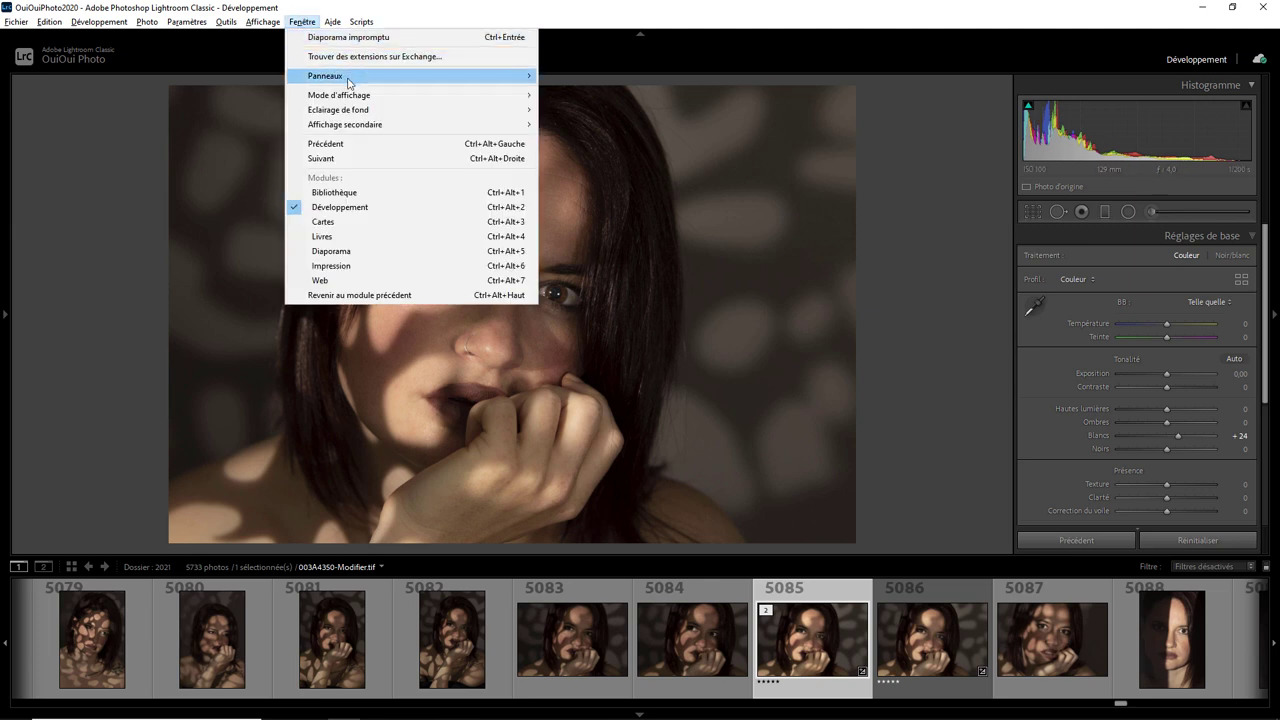
{"action": "mouse_move", "coordinate": [339, 95]}
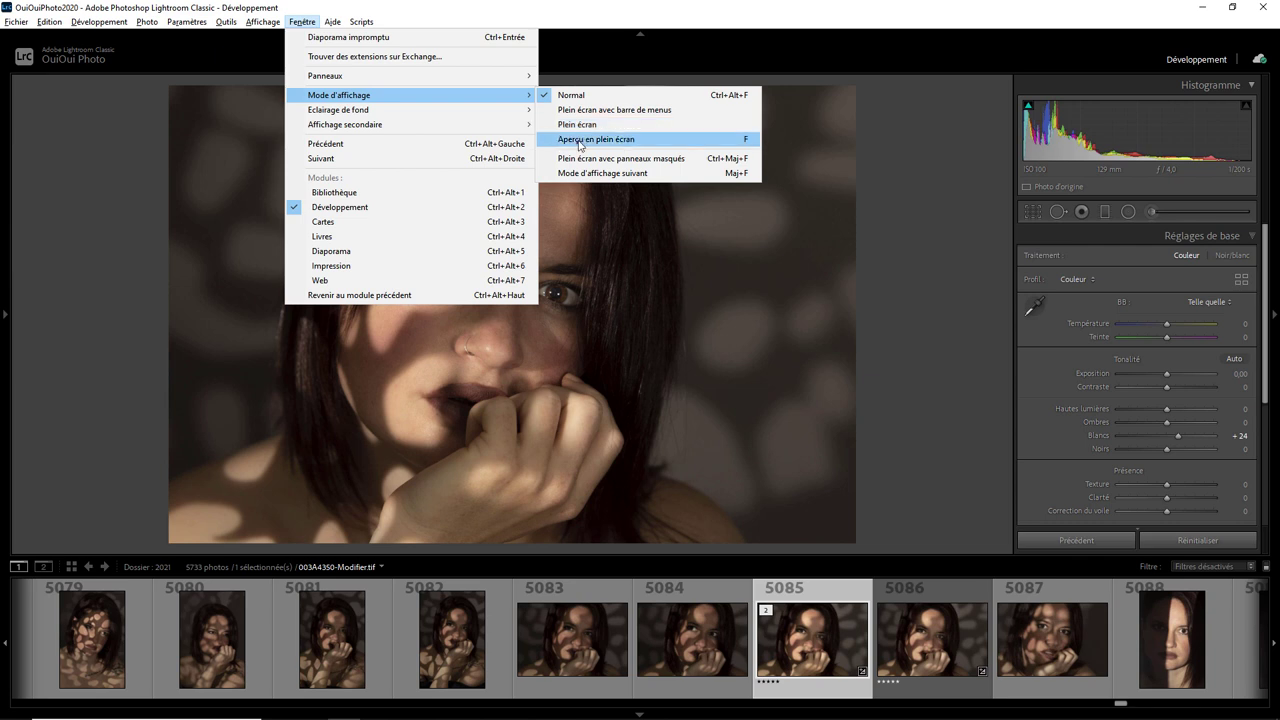
{"action": "left_click", "coordinate": [578, 146]}
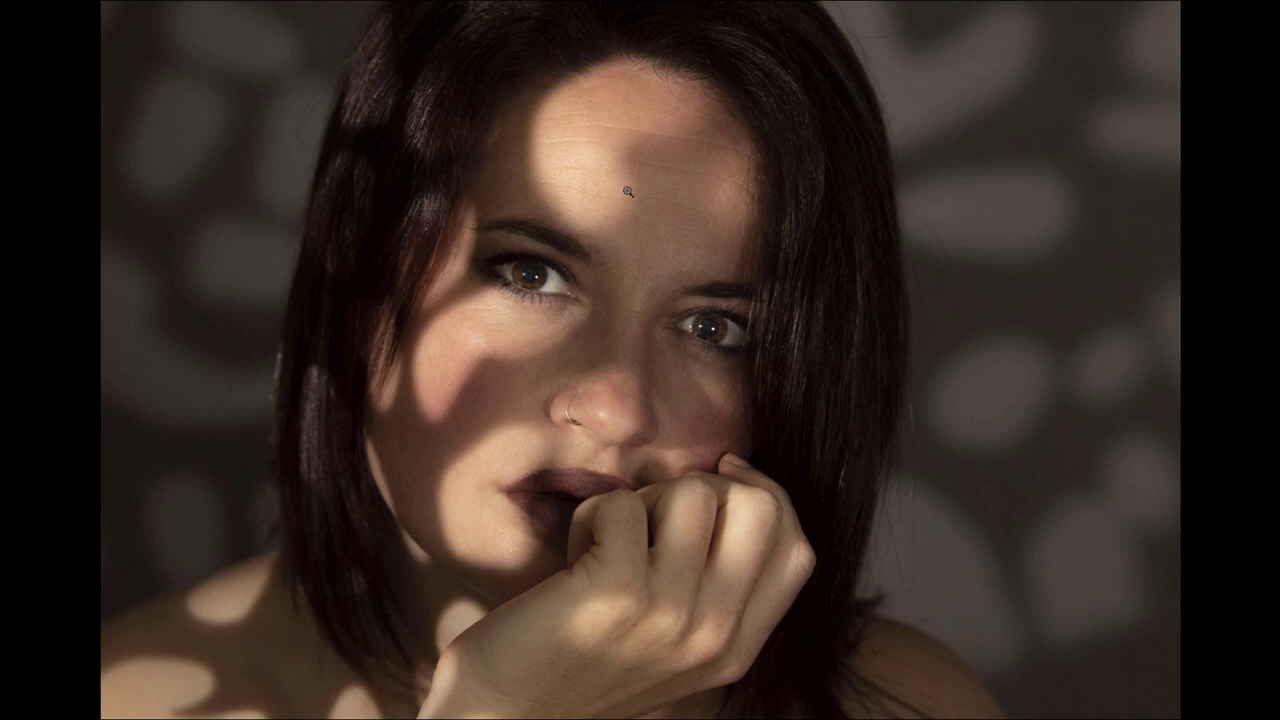
{"action": "left_click", "coordinate": [628, 191]}
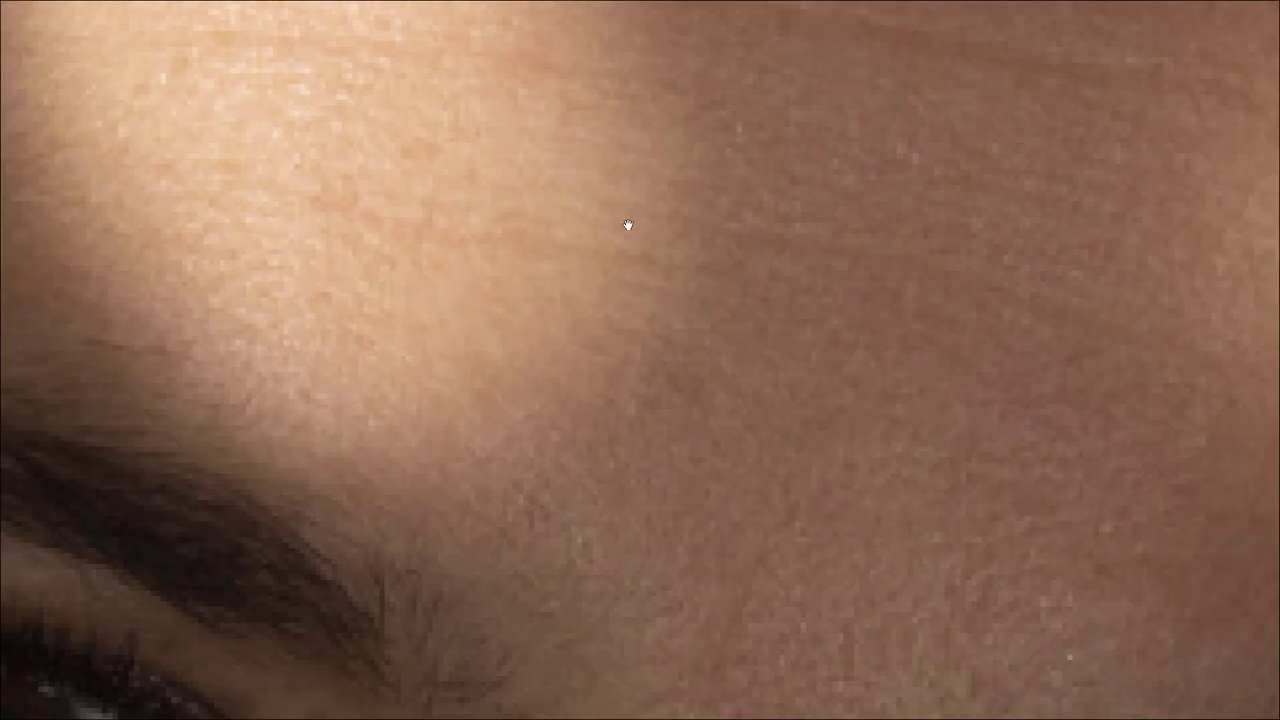
{"action": "left_click", "coordinate": [627, 221]}
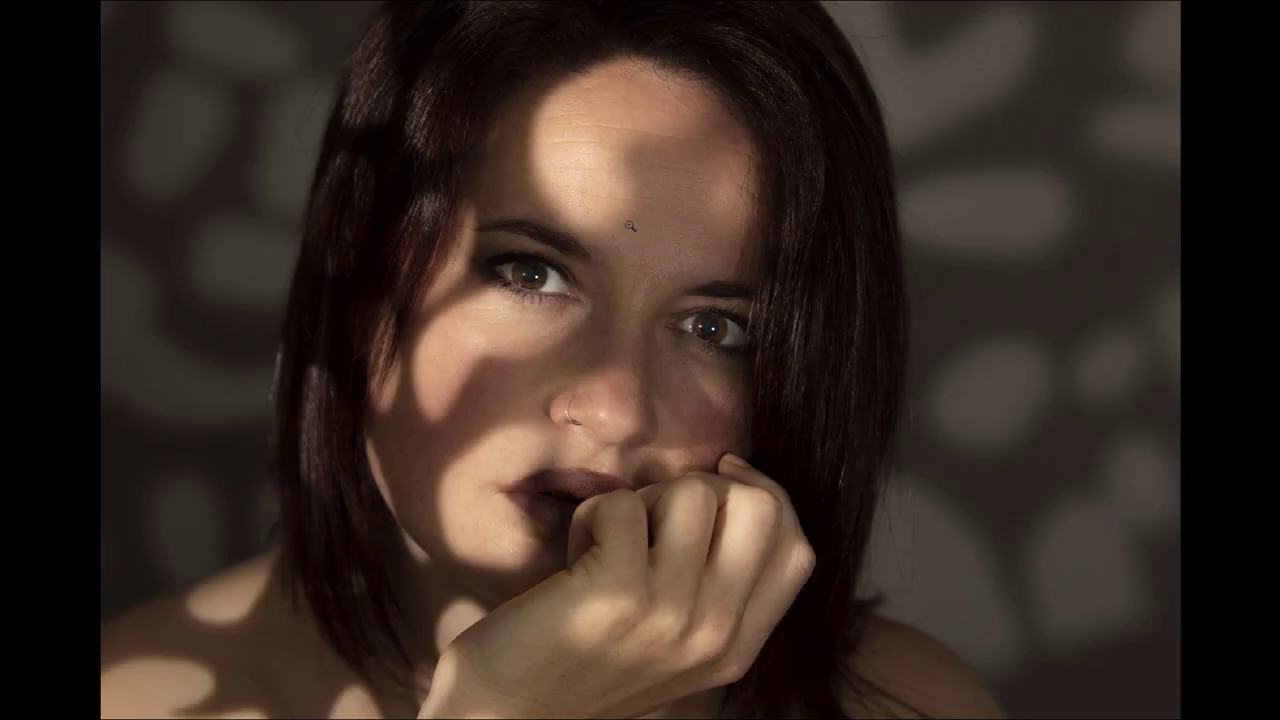
{"action": "key", "text": "Escape"}
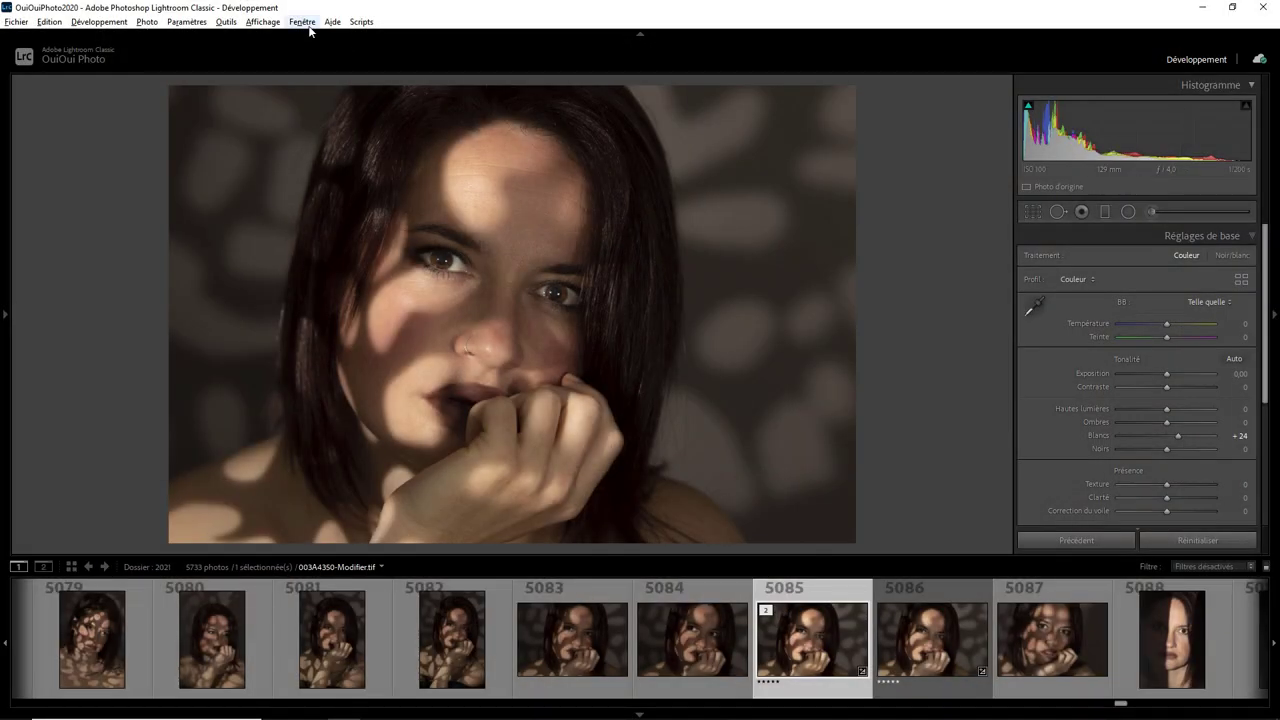
{"action": "left_click", "coordinate": [263, 22]}
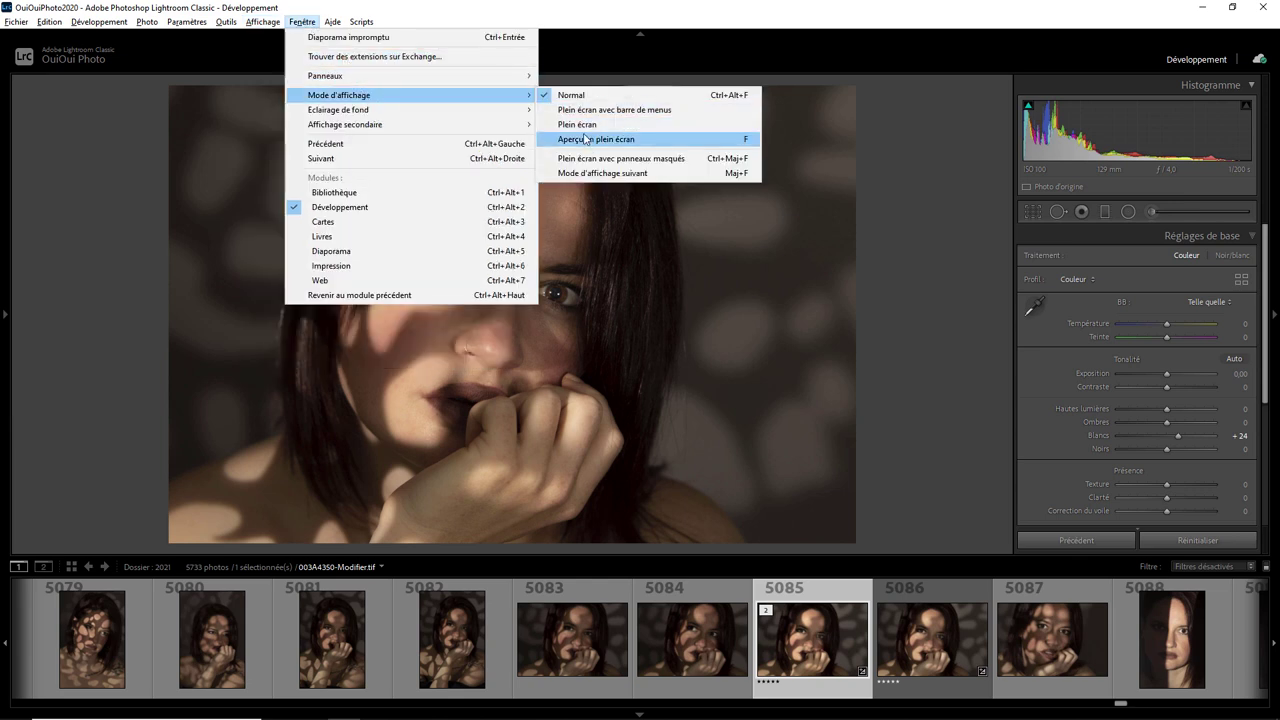
{"action": "left_click", "coordinate": [578, 124]}
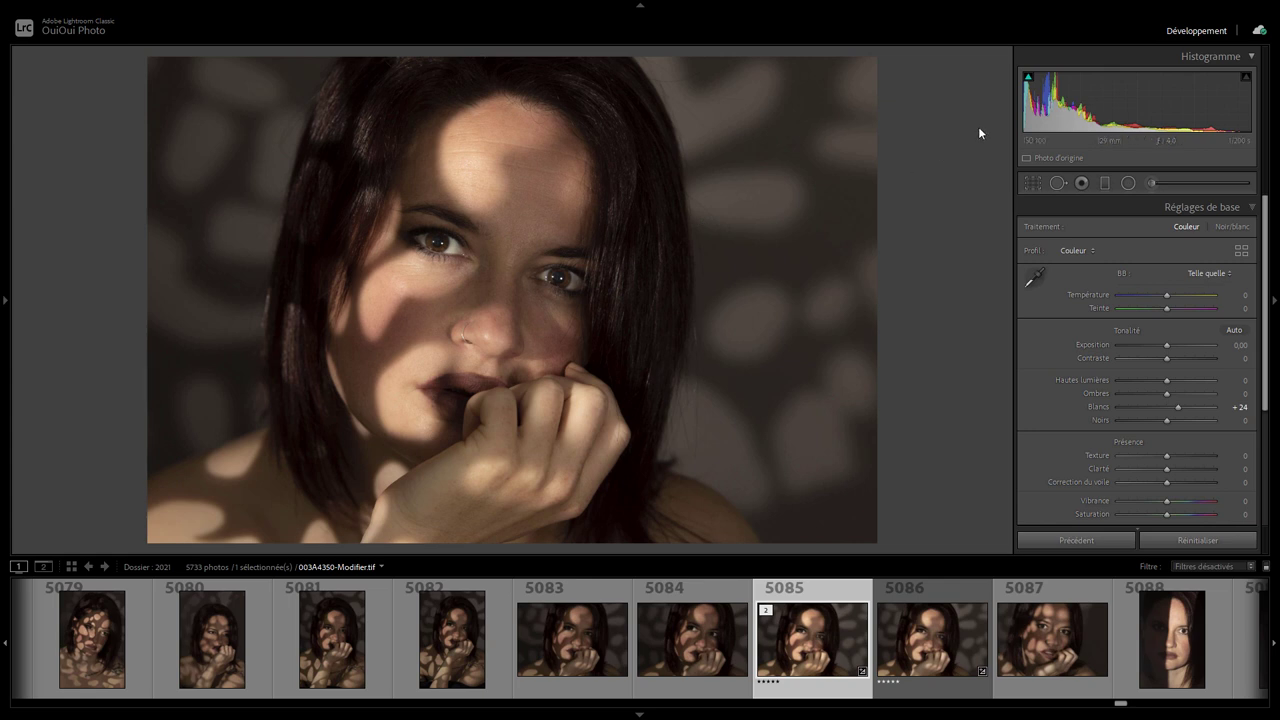
Step: Hide the top identity bar and open portrait 5000 from the filmstrip
{"action": "left_click", "coordinate": [640, 8]}
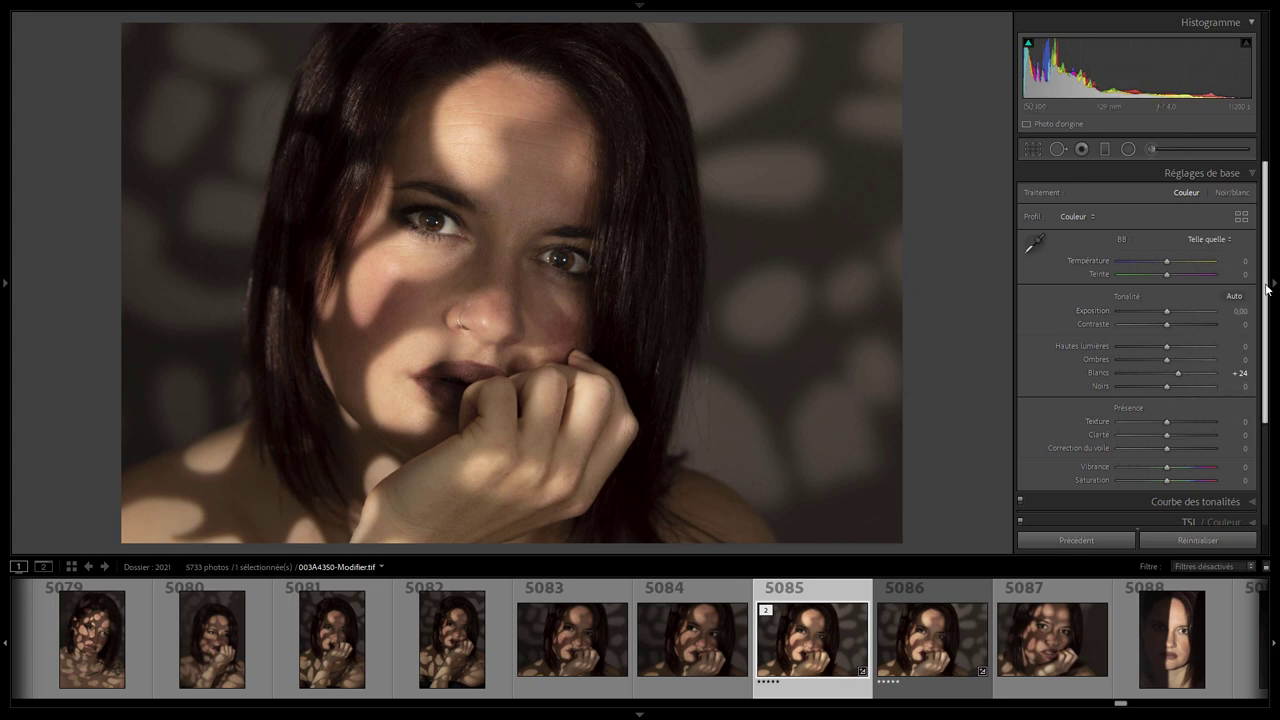
{"action": "left_click_drag", "start_coordinate": [1267, 289], "coordinate": [1266, 390]}
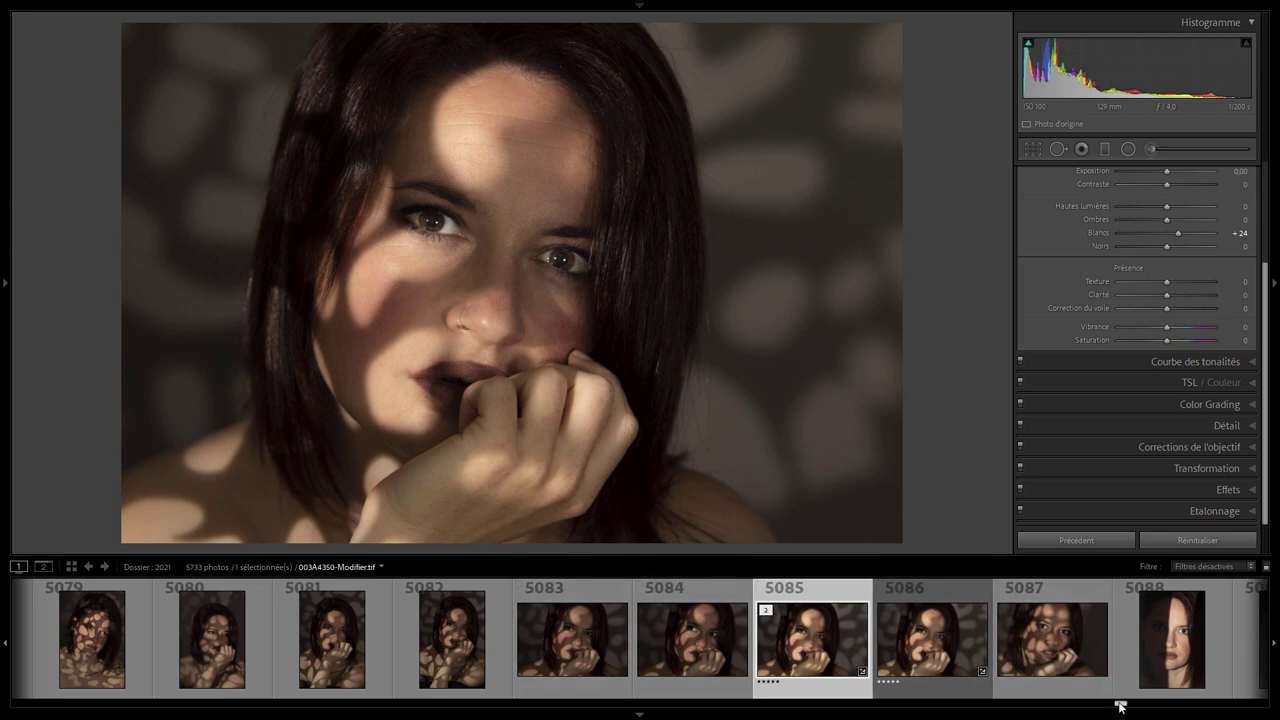
{"action": "left_click_drag", "start_coordinate": [1120, 706], "coordinate": [1100, 702]}
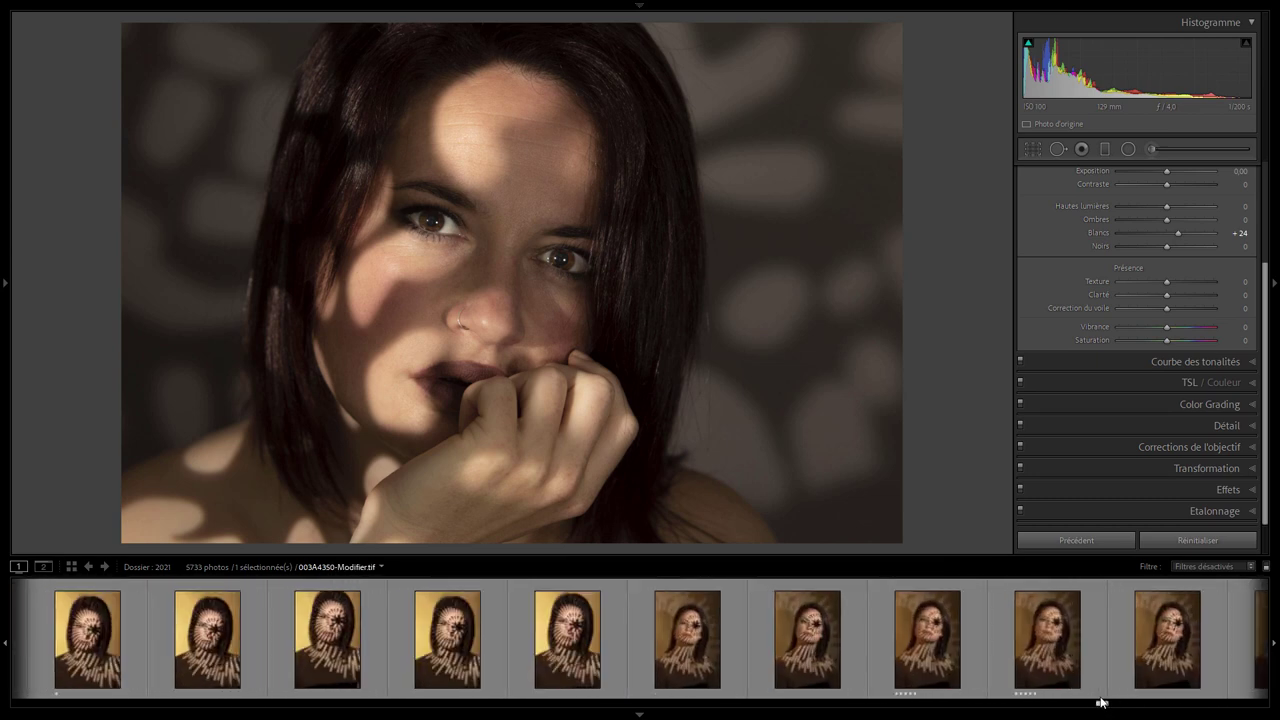
{"action": "left_click", "coordinate": [937, 651]}
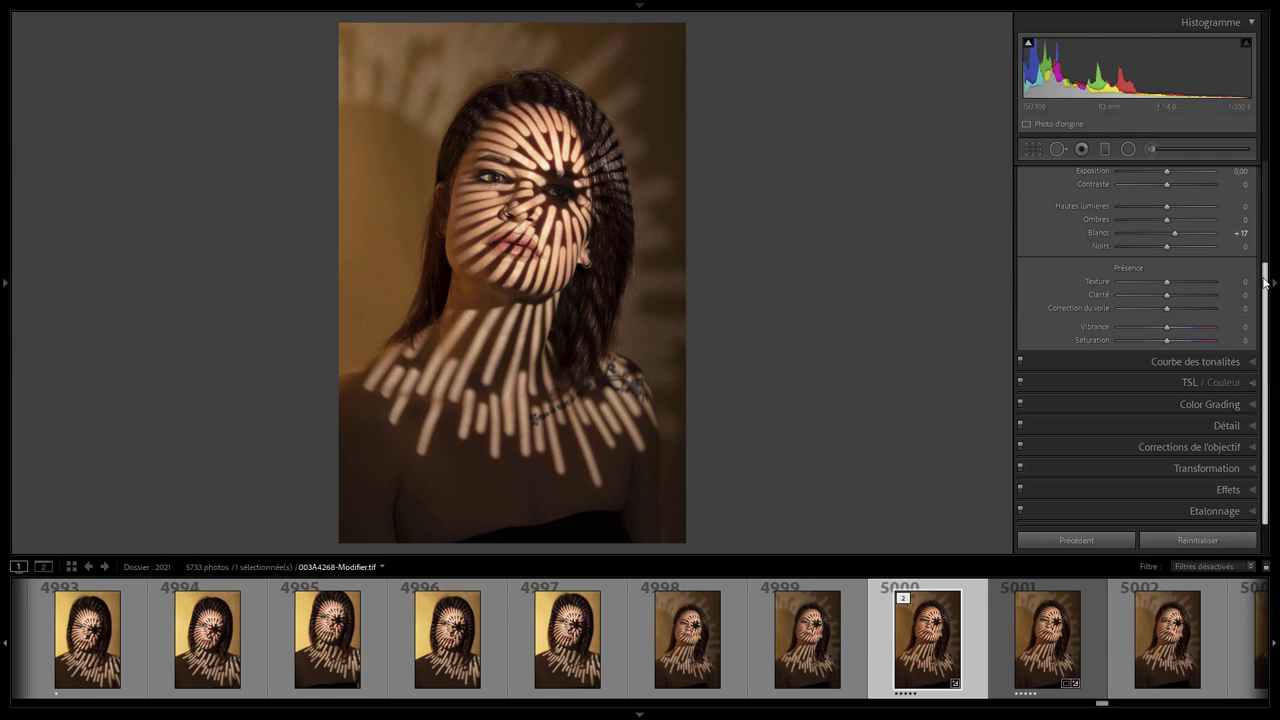
Step: Turn on Mode Solo for the Develop panels and expand Courbe des tonalités
{"action": "left_click_drag", "start_coordinate": [1265, 282], "coordinate": [1267, 175]}
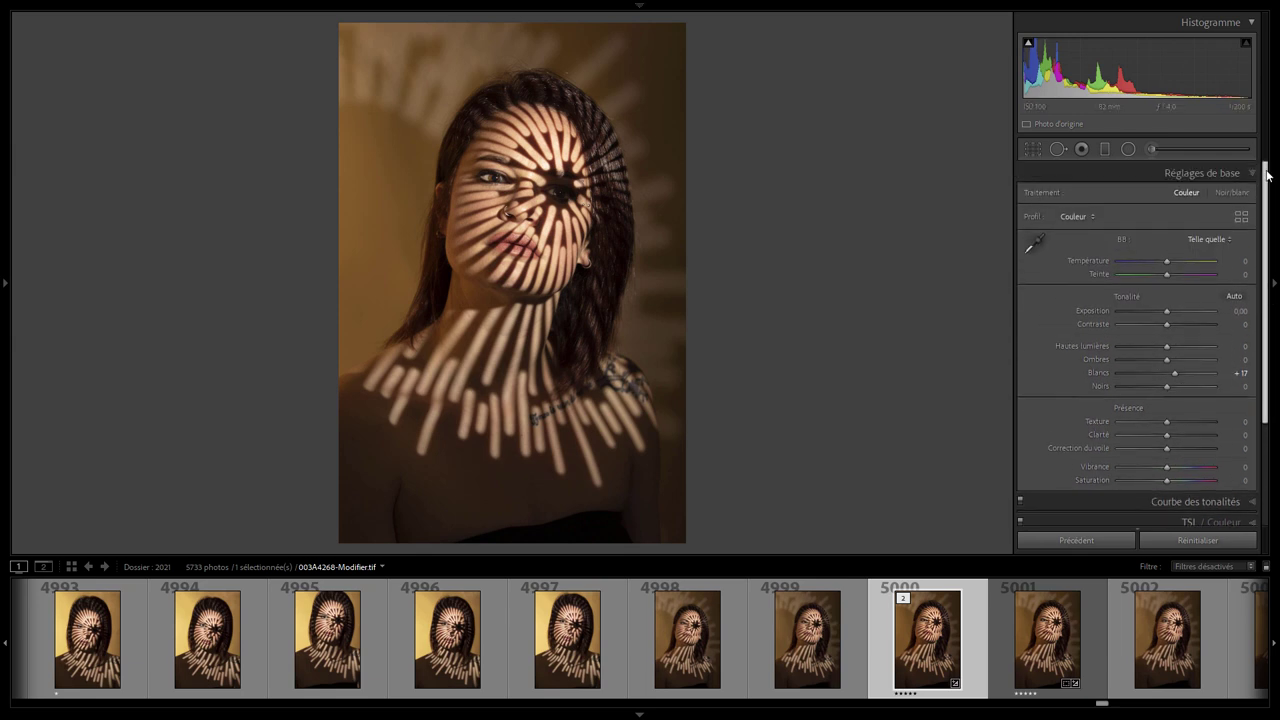
{"action": "right_click", "coordinate": [1115, 172]}
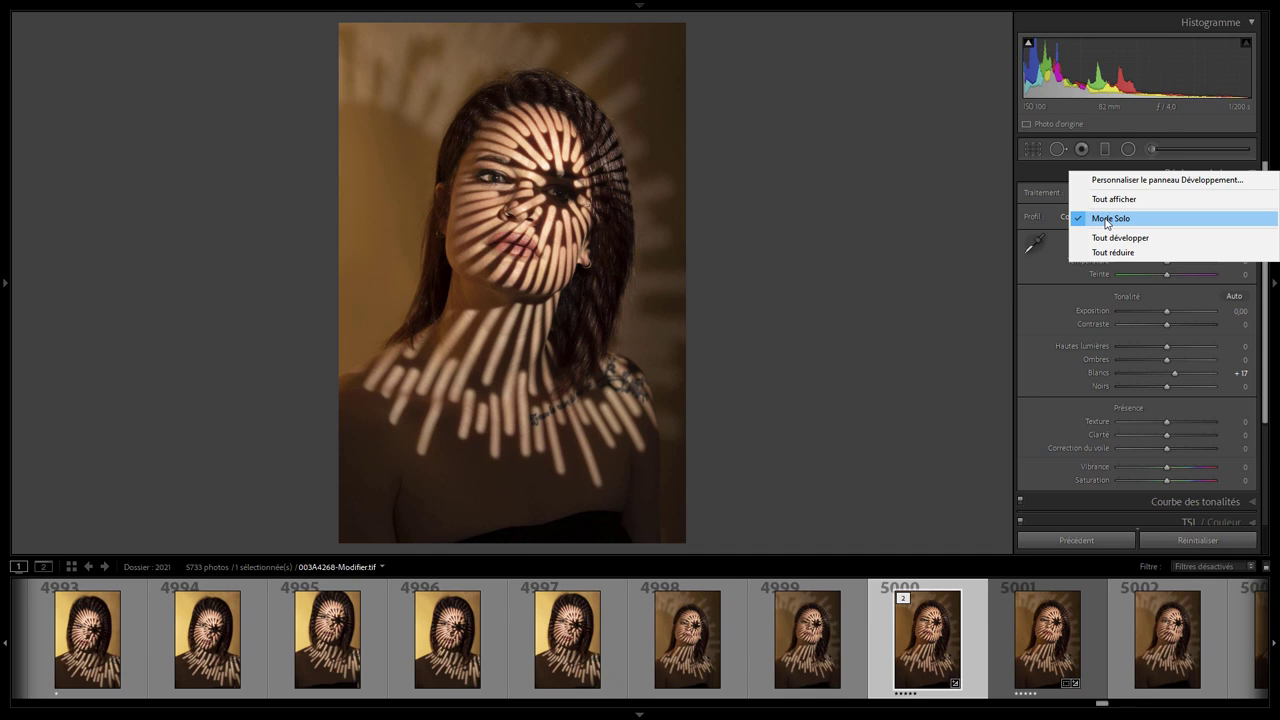
{"action": "left_click", "coordinate": [982, 206]}
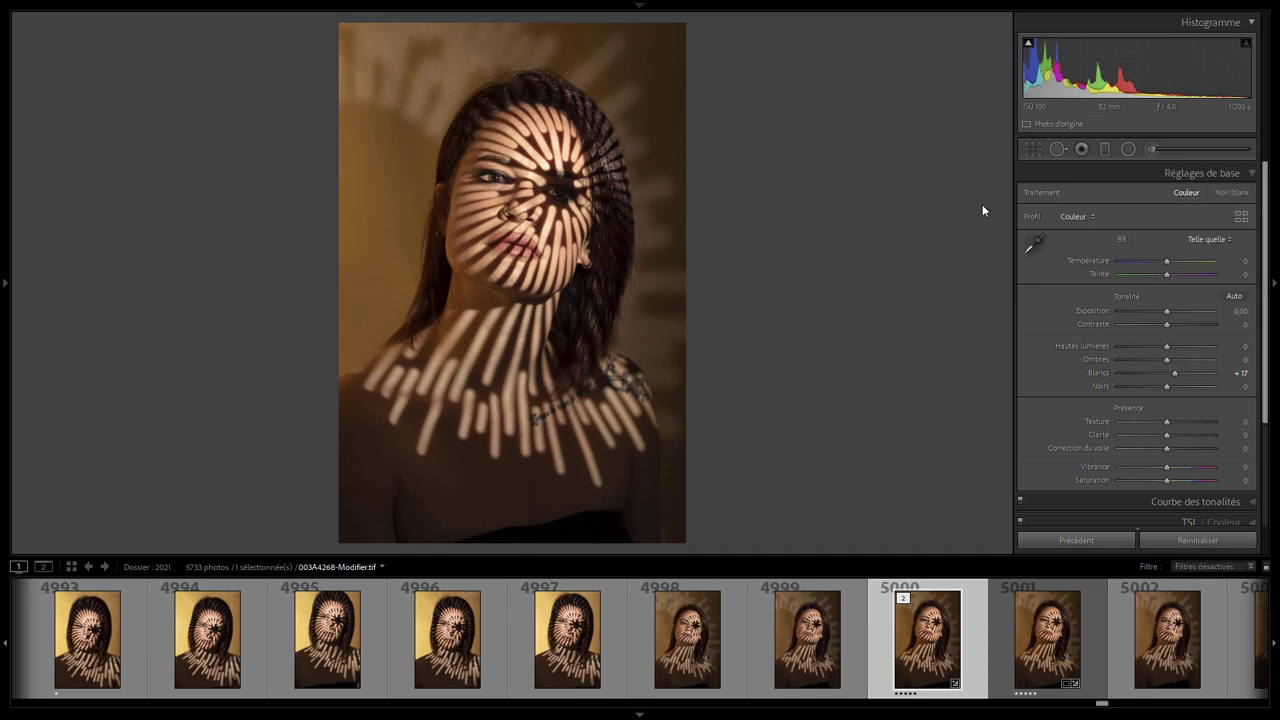
{"action": "left_click", "coordinate": [1253, 504]}
{"action": "left_click_drag", "start_coordinate": [1264, 344], "coordinate": [1266, 243]}
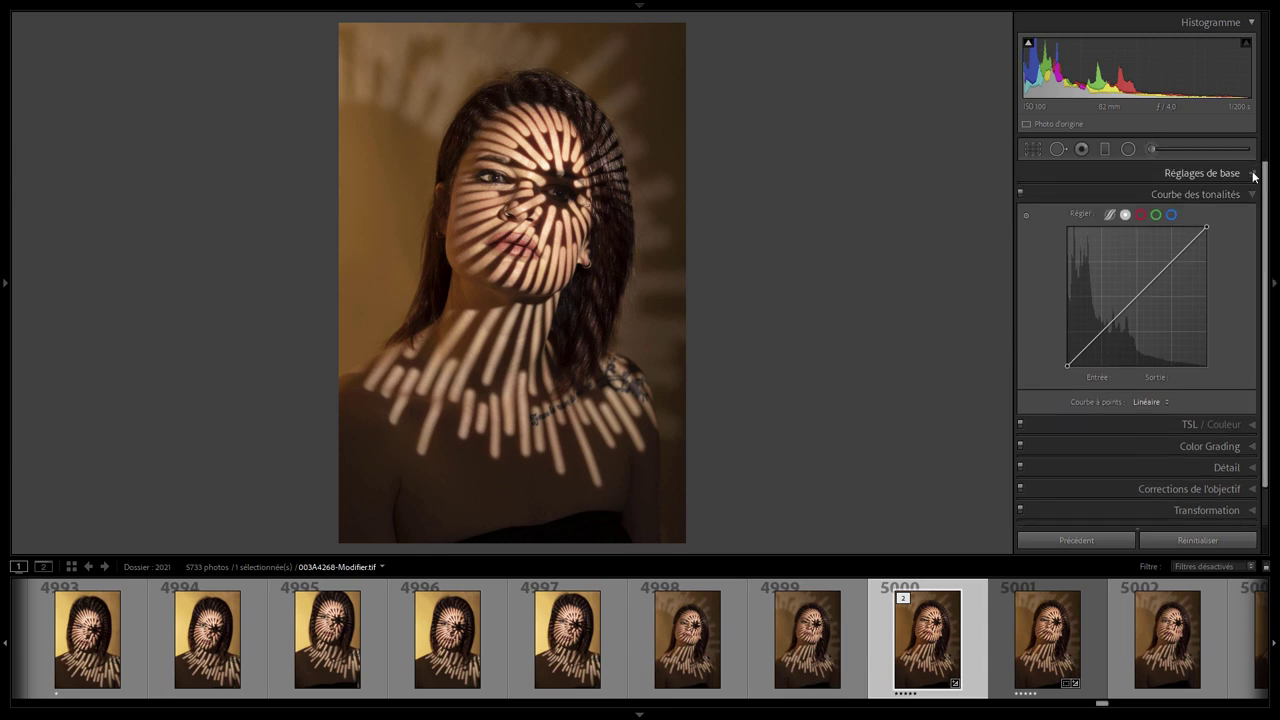
{"action": "right_click", "coordinate": [1095, 171]}
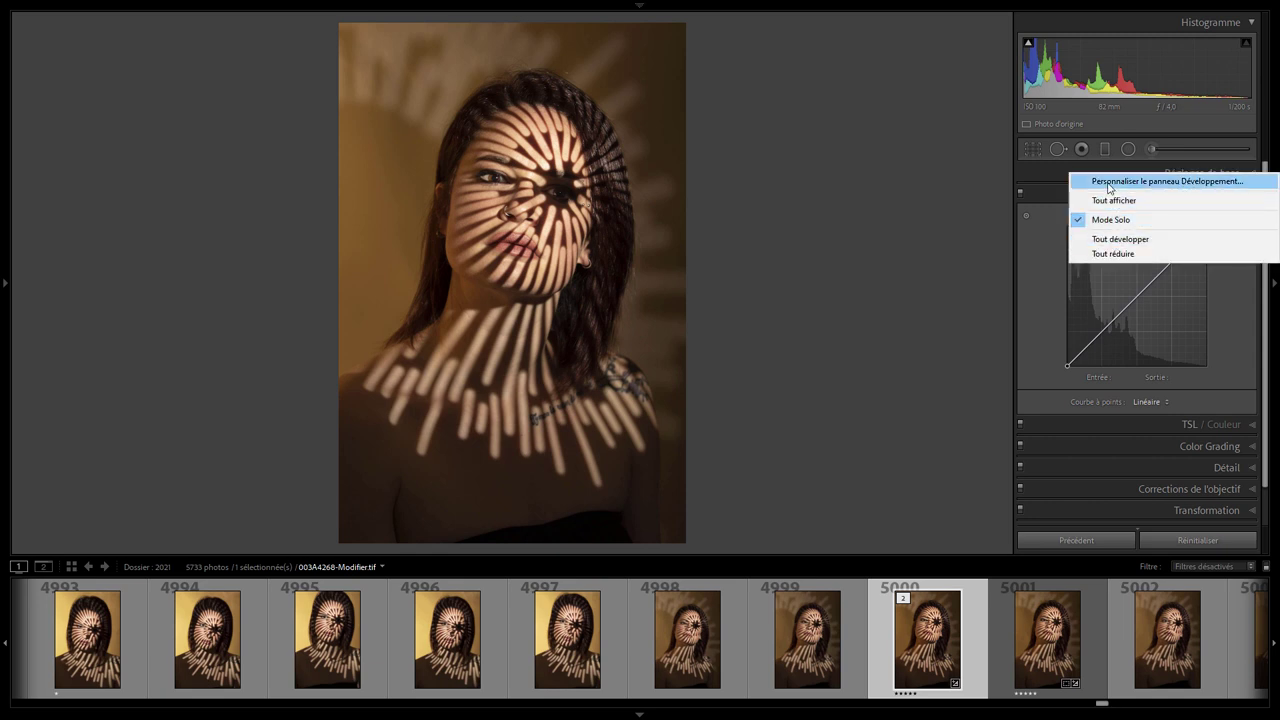
Step: In Personnaliser le panneau Développement, uncheck Courbe des tonalités, Corrections de l'objectif and Etalonnage, then save
{"action": "left_click", "coordinate": [1108, 183]}
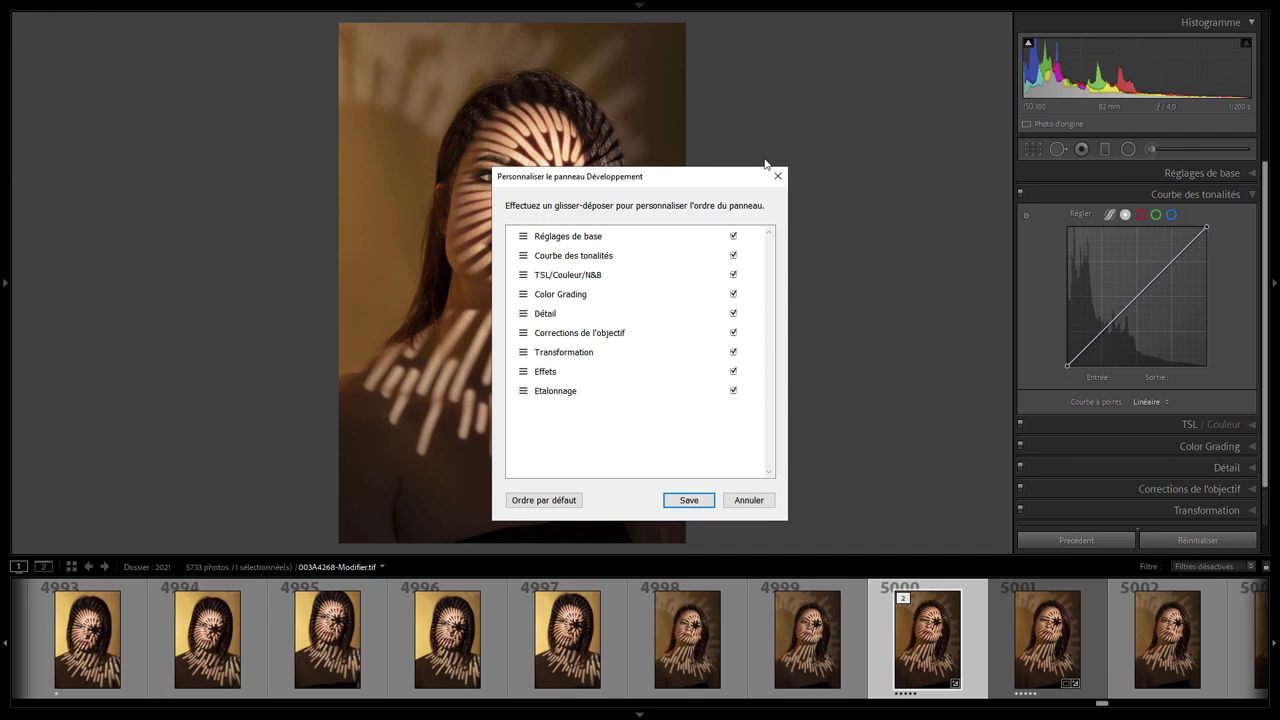
{"action": "left_click", "coordinate": [734, 256]}
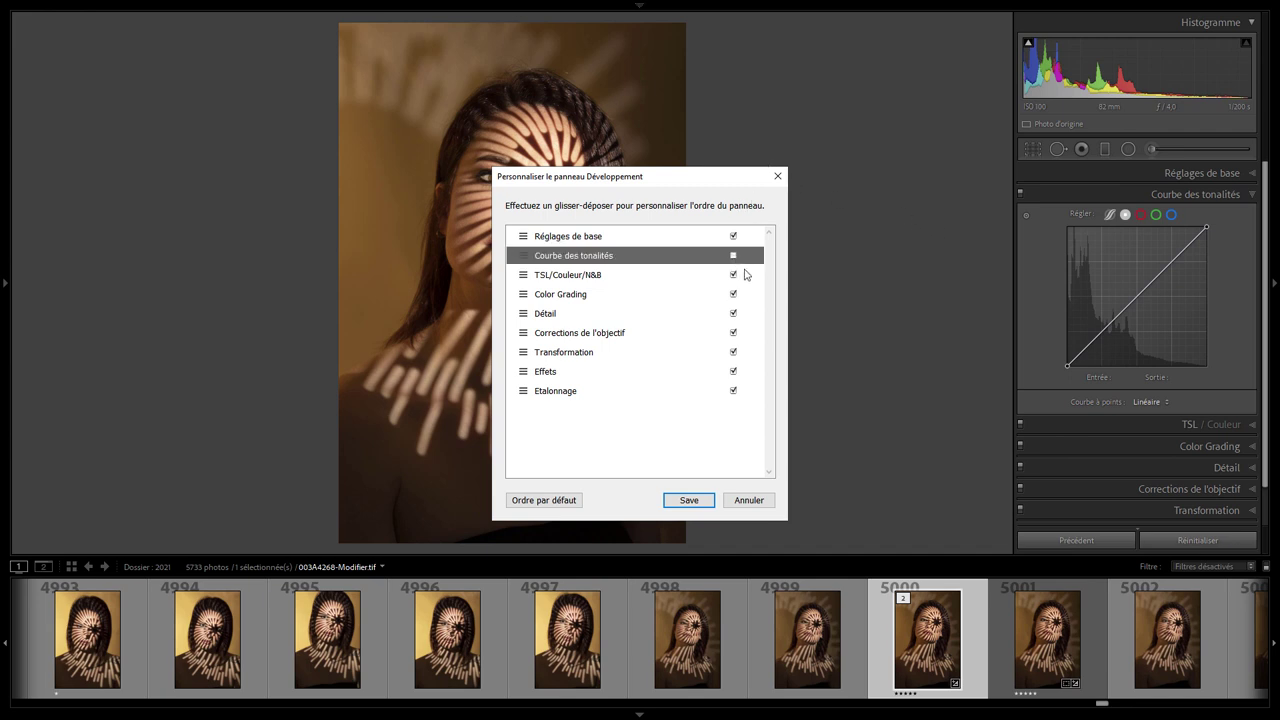
{"action": "left_click", "coordinate": [734, 333]}
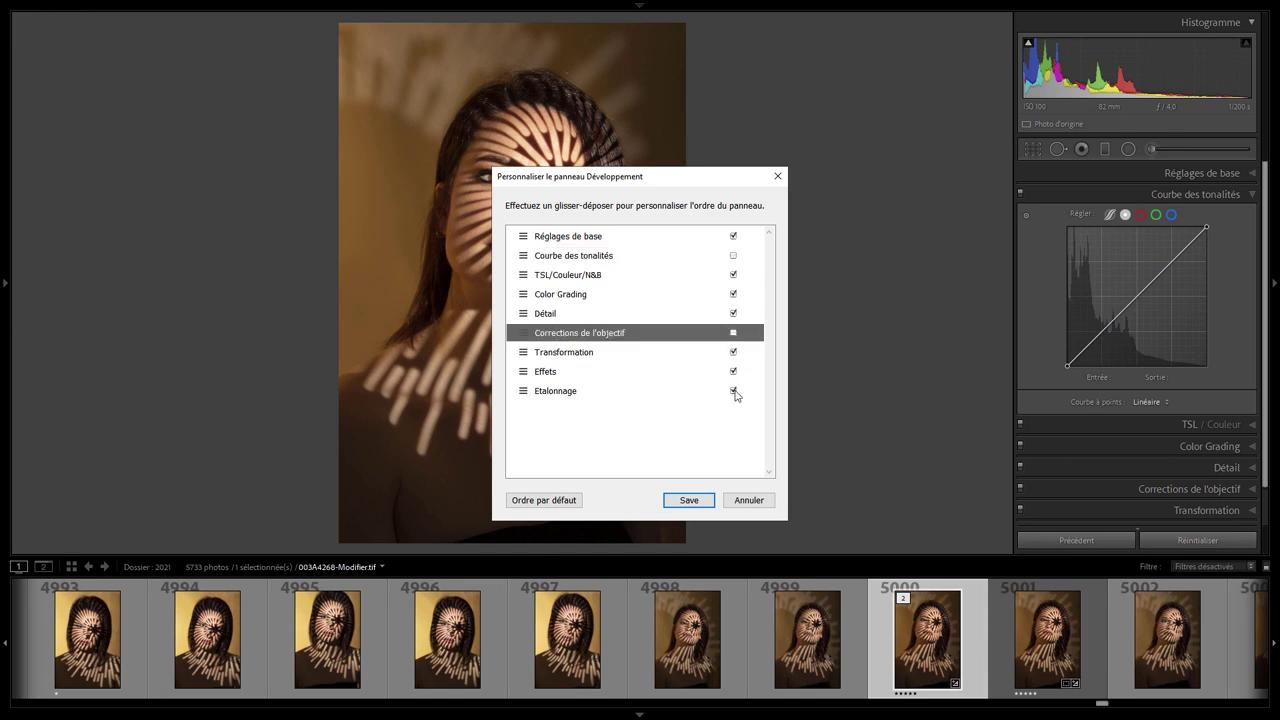
{"action": "left_click", "coordinate": [733, 391]}
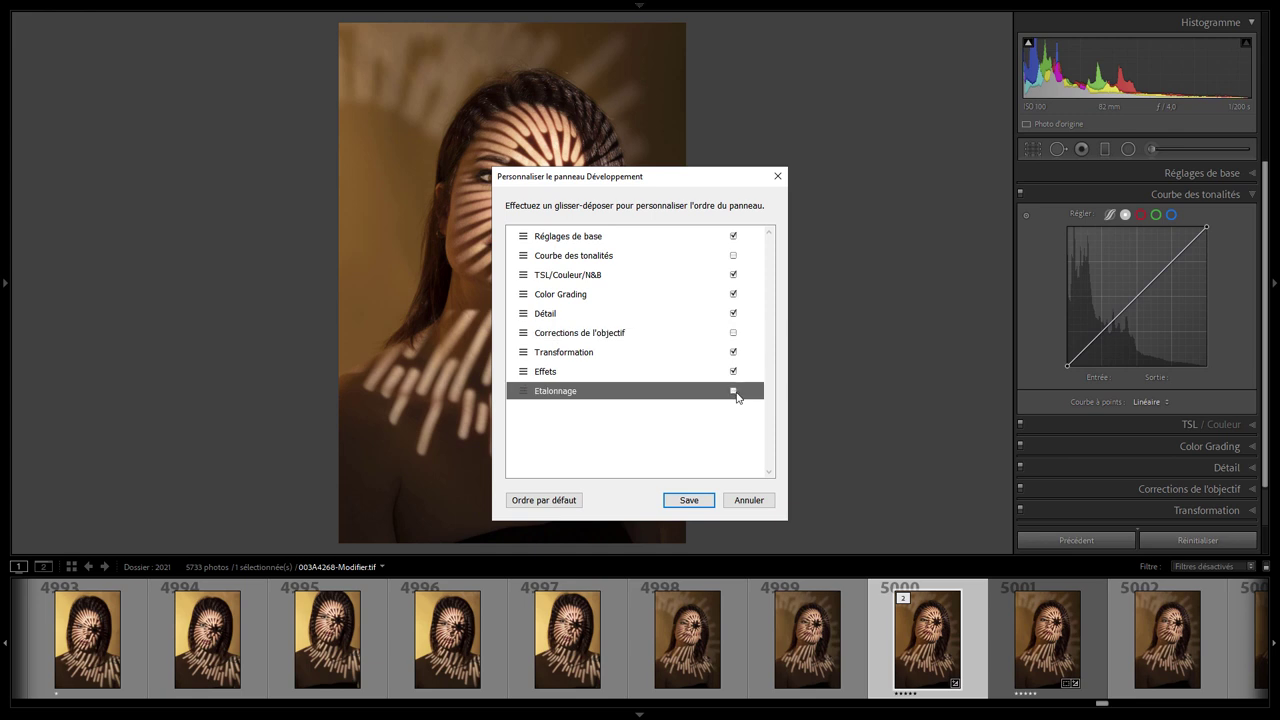
{"action": "left_click", "coordinate": [695, 502]}
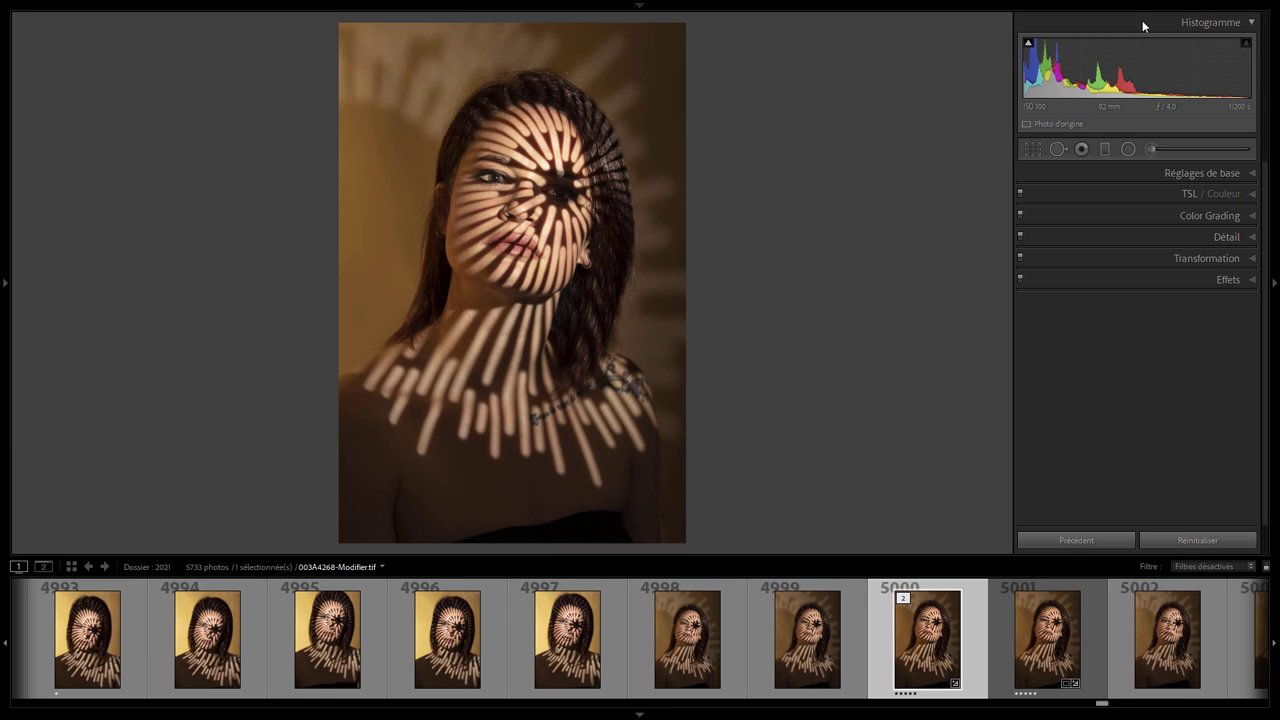
{"action": "right_click", "coordinate": [1134, 170]}
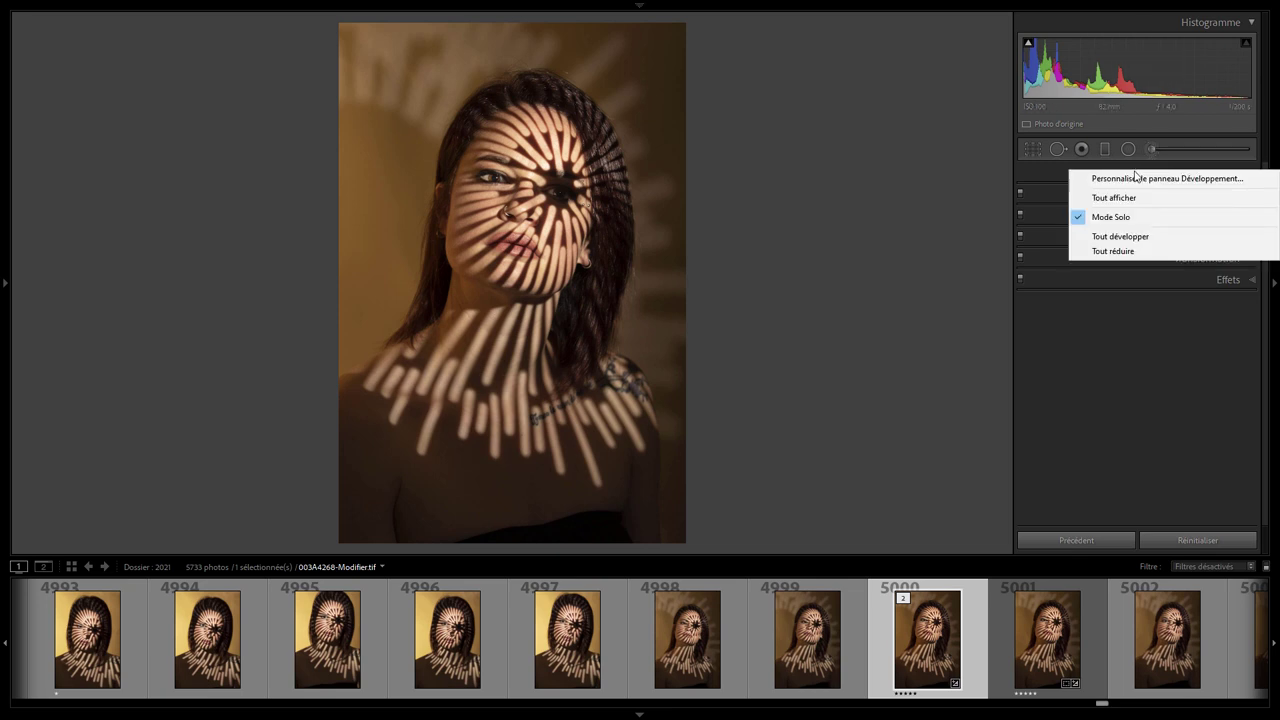
{"action": "left_click", "coordinate": [1133, 180]}
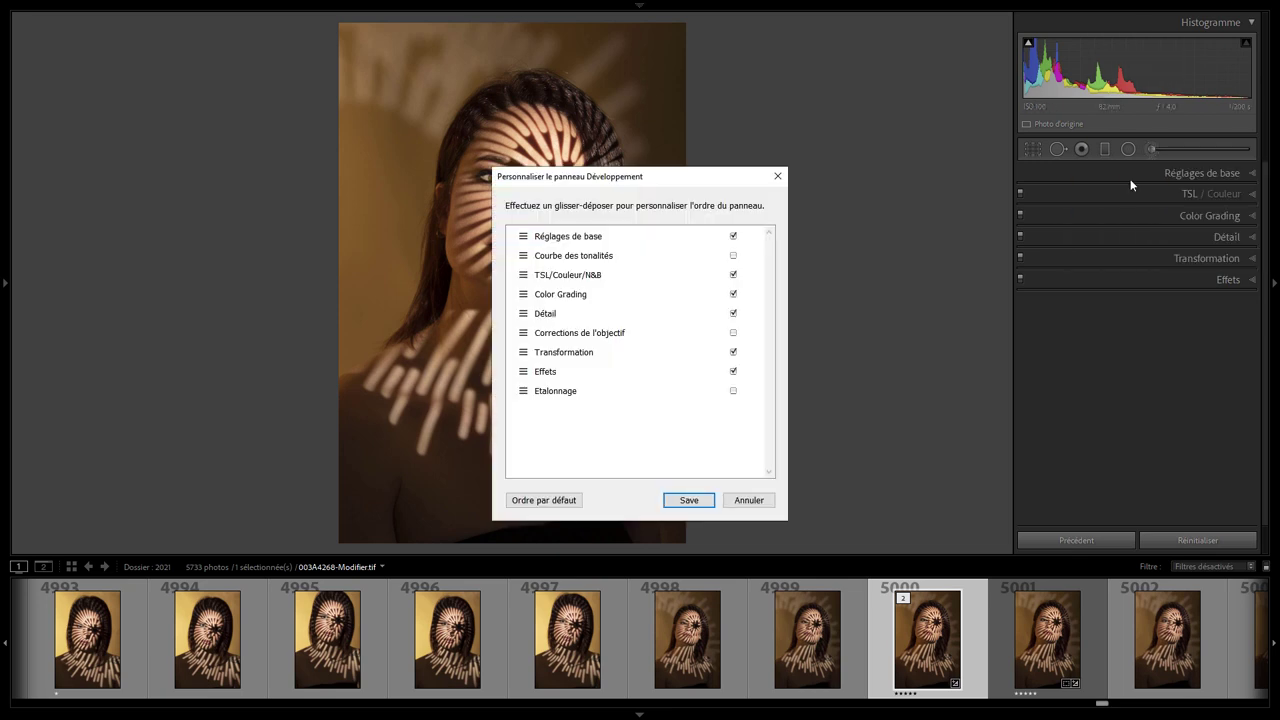
{"action": "left_click", "coordinate": [752, 500]}
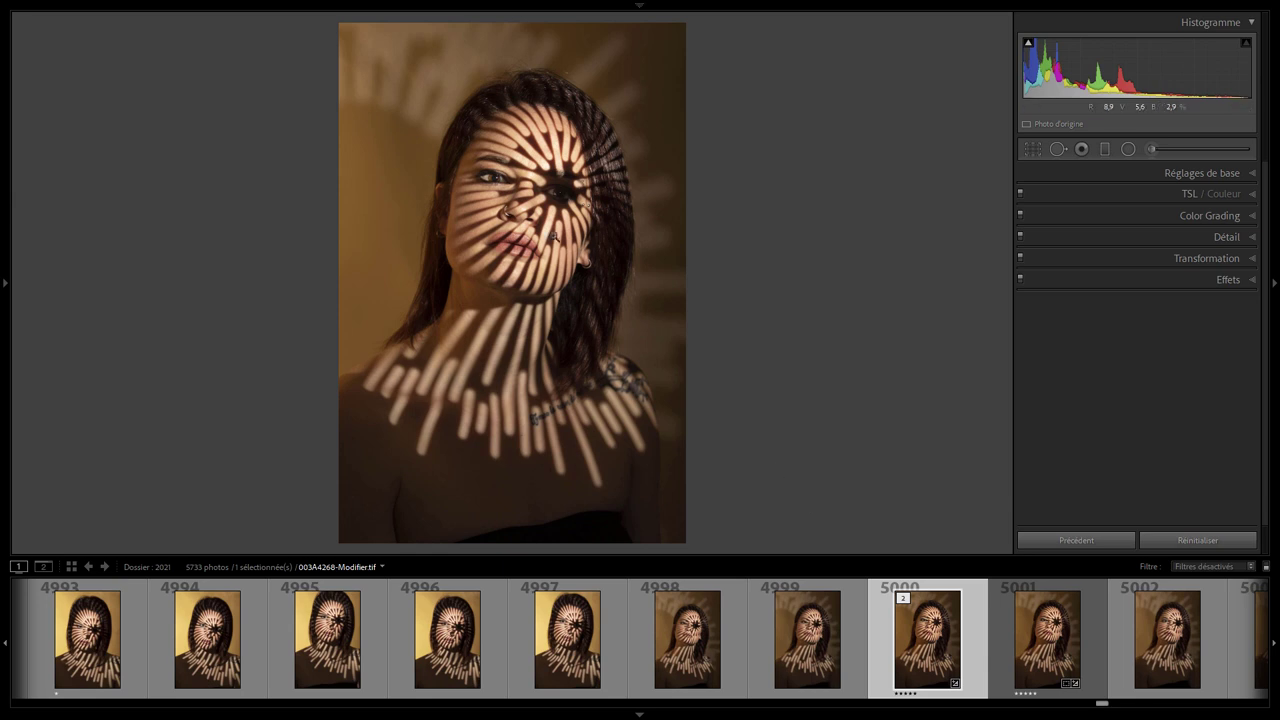
{"action": "mouse_move", "coordinate": [640, 5]}
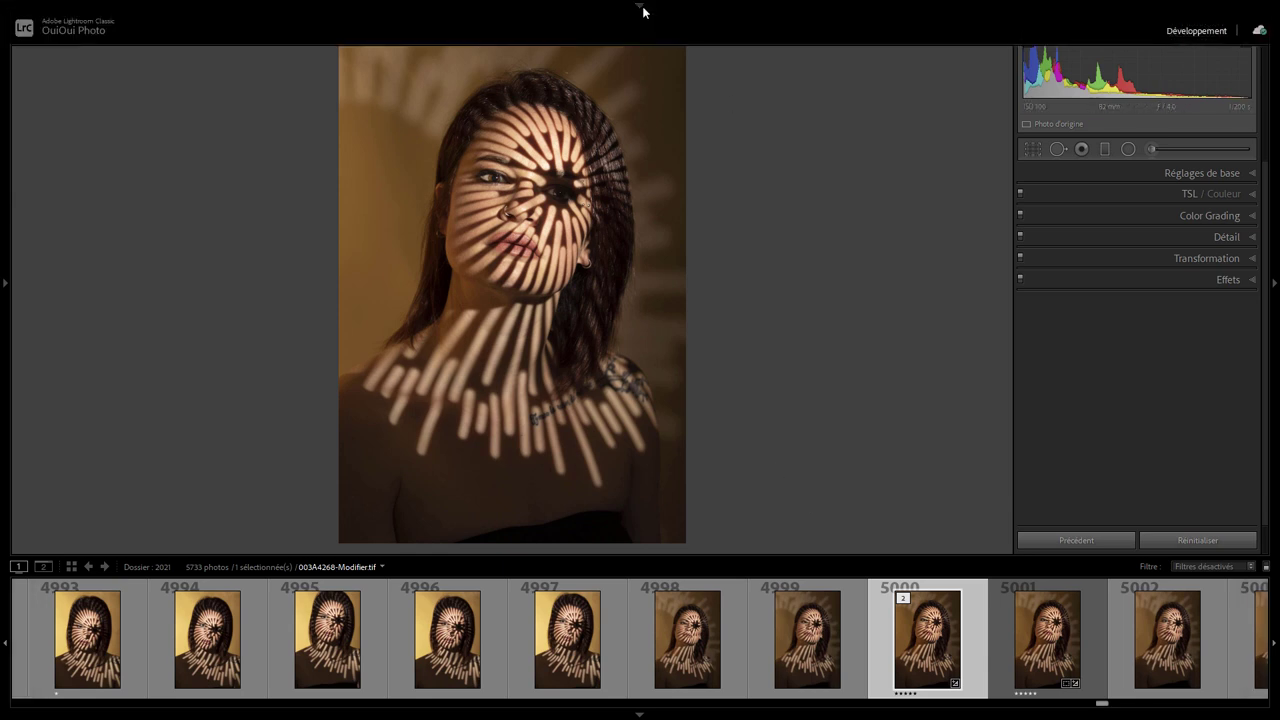
Step: Pin the top panel, restore Bibliothèque to the module bar, and browse the 2020 folder
{"action": "left_click", "coordinate": [641, 7]}
{"action": "right_click", "coordinate": [1082, 35]}
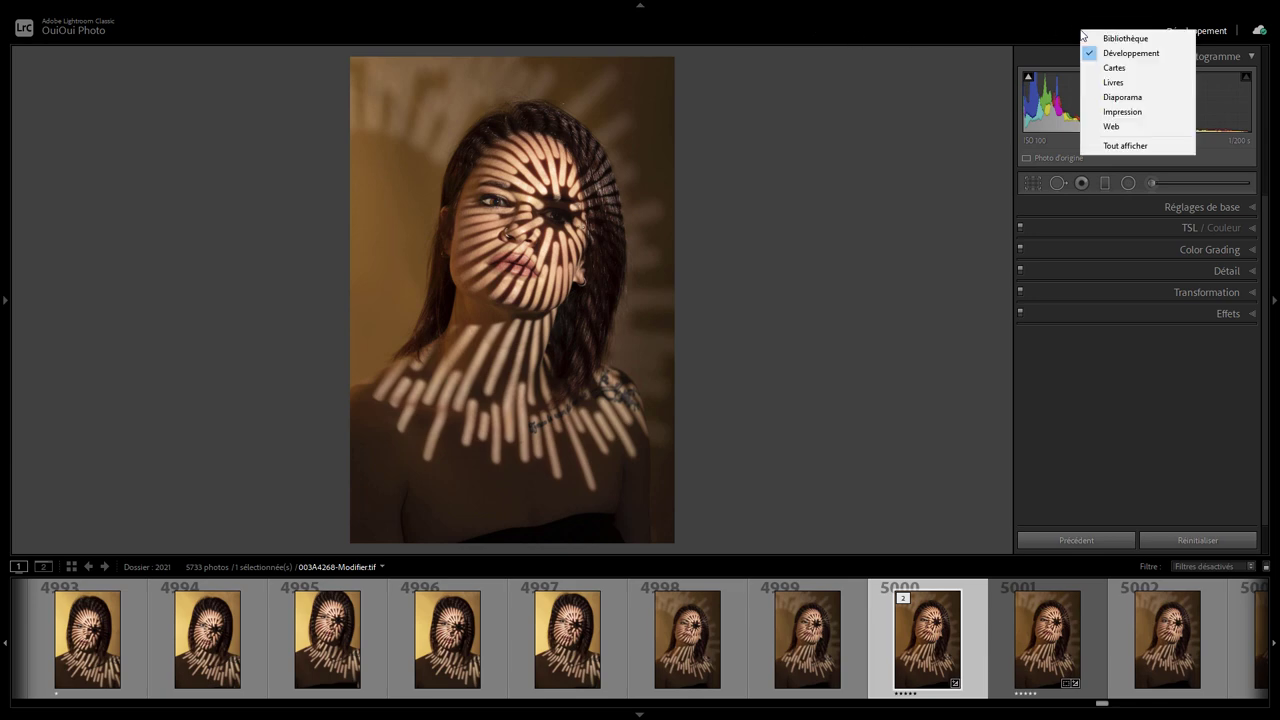
{"action": "left_click", "coordinate": [1107, 38]}
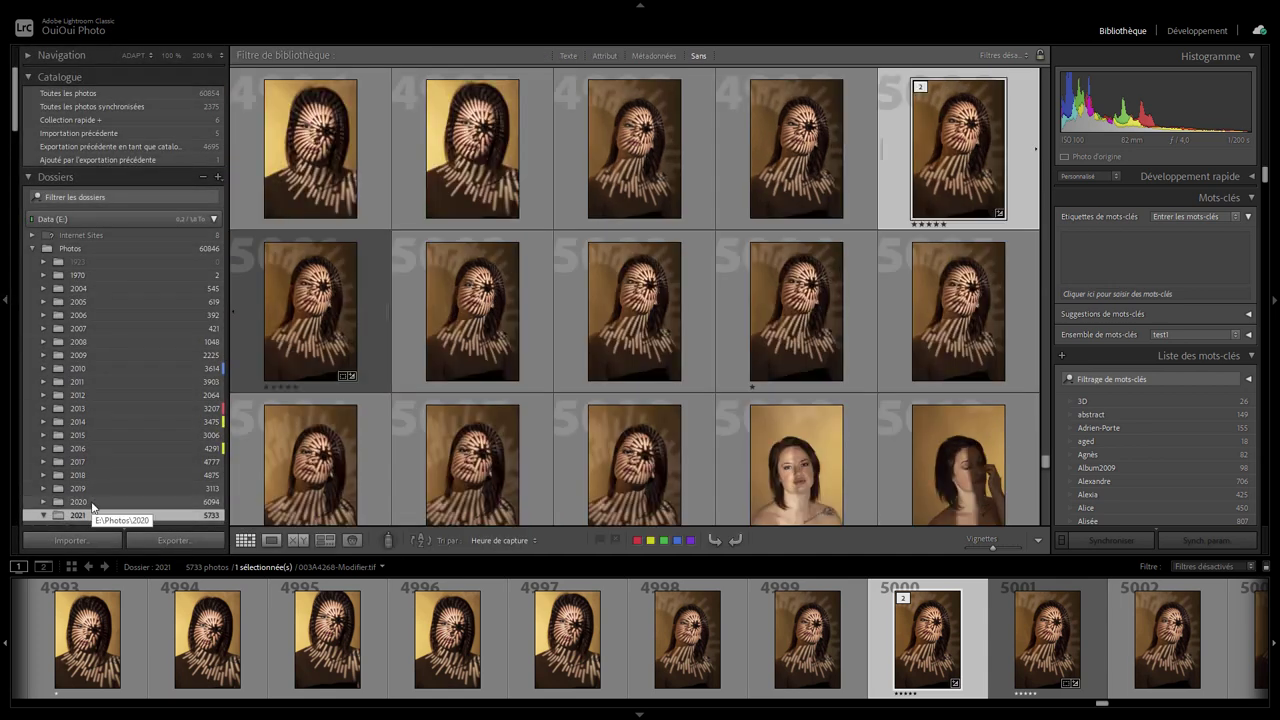
{"action": "left_click", "coordinate": [91, 503]}
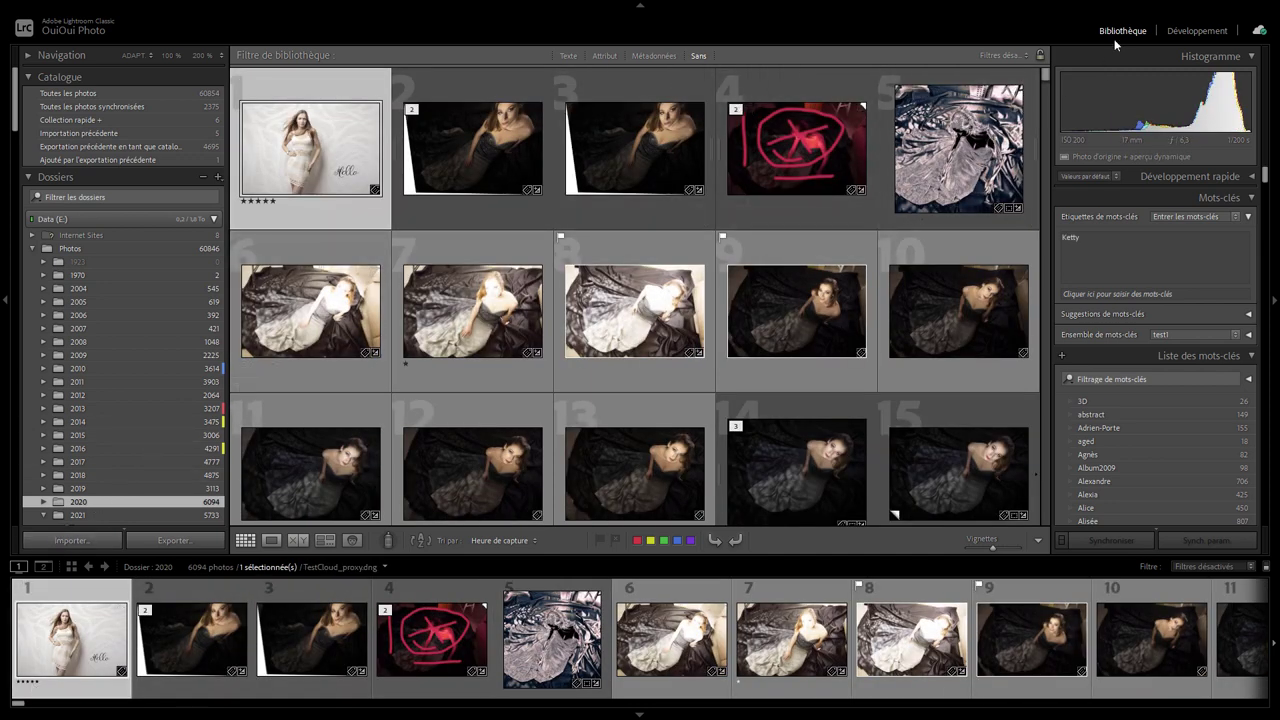
Step: Switch to Développement and remove Bibliothèque from the module picker
{"action": "left_click", "coordinate": [1188, 32]}
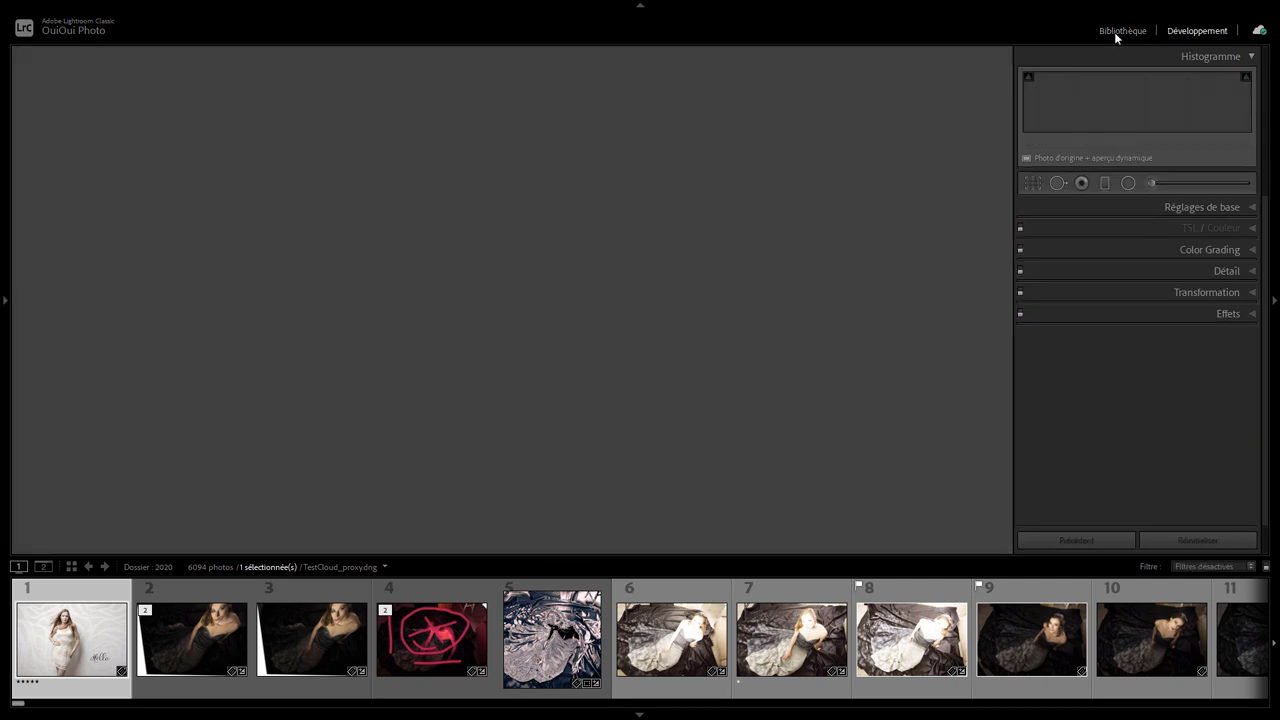
{"action": "right_click", "coordinate": [1048, 34]}
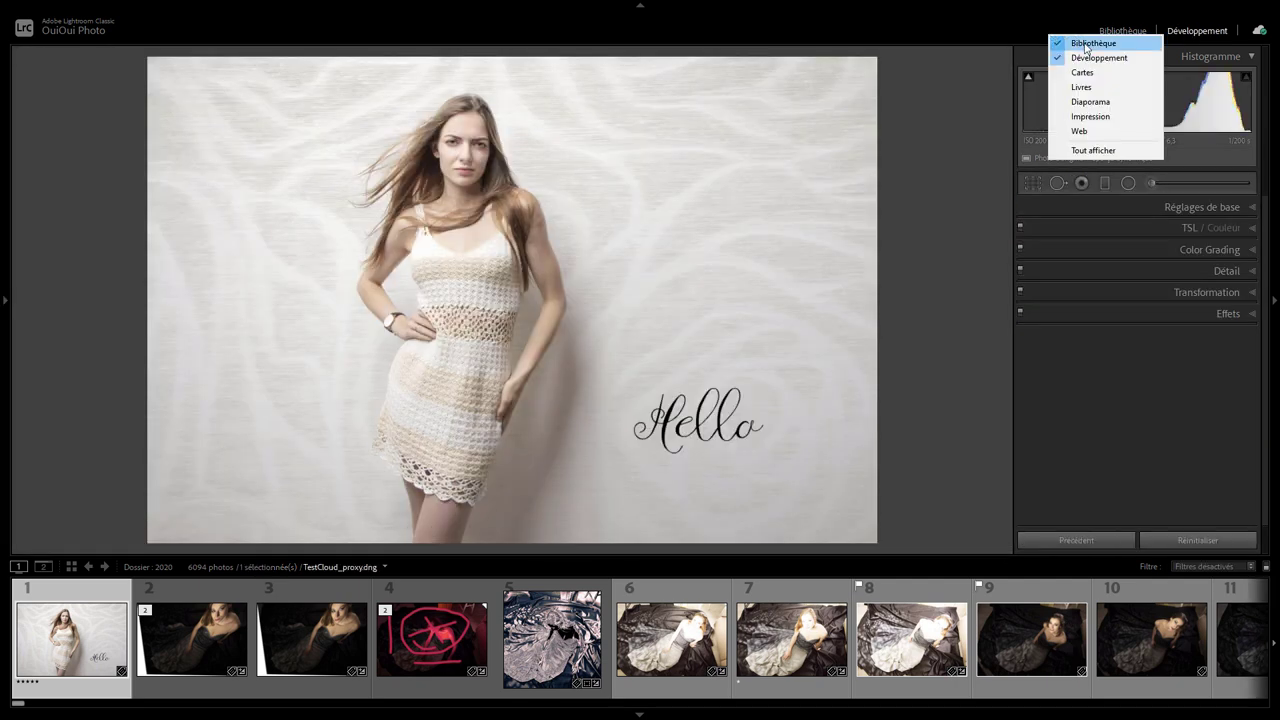
{"action": "left_click", "coordinate": [1070, 43]}
Step: Collapse the top panel and open portrait 1320 from the filmstrip
{"action": "left_click", "coordinate": [641, 8]}
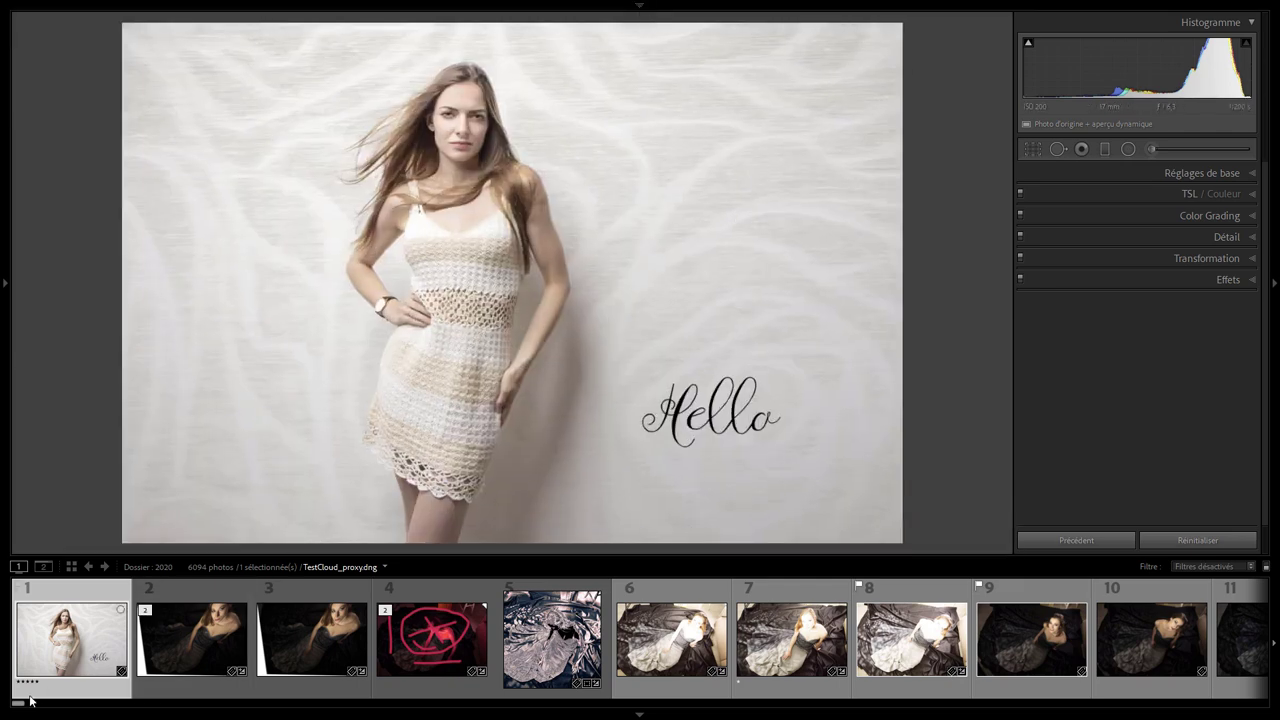
{"action": "left_click_drag", "start_coordinate": [26, 705], "coordinate": [294, 712]}
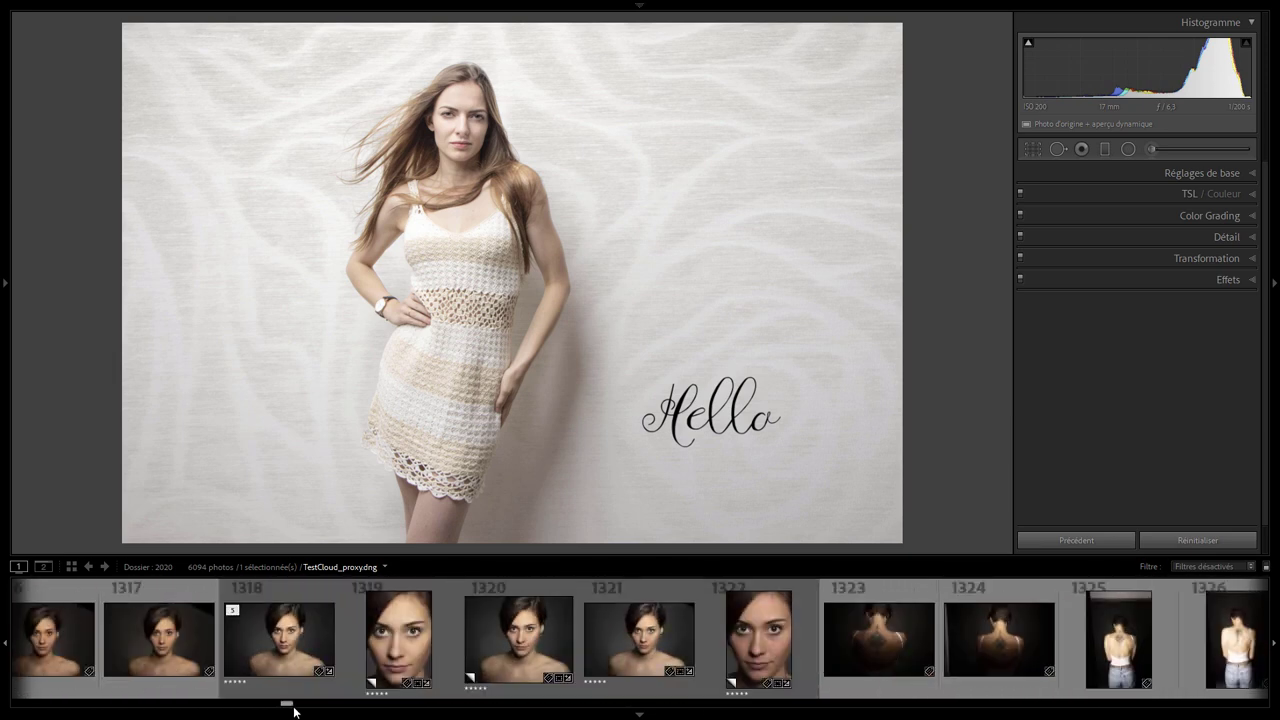
{"action": "left_click", "coordinate": [512, 643]}
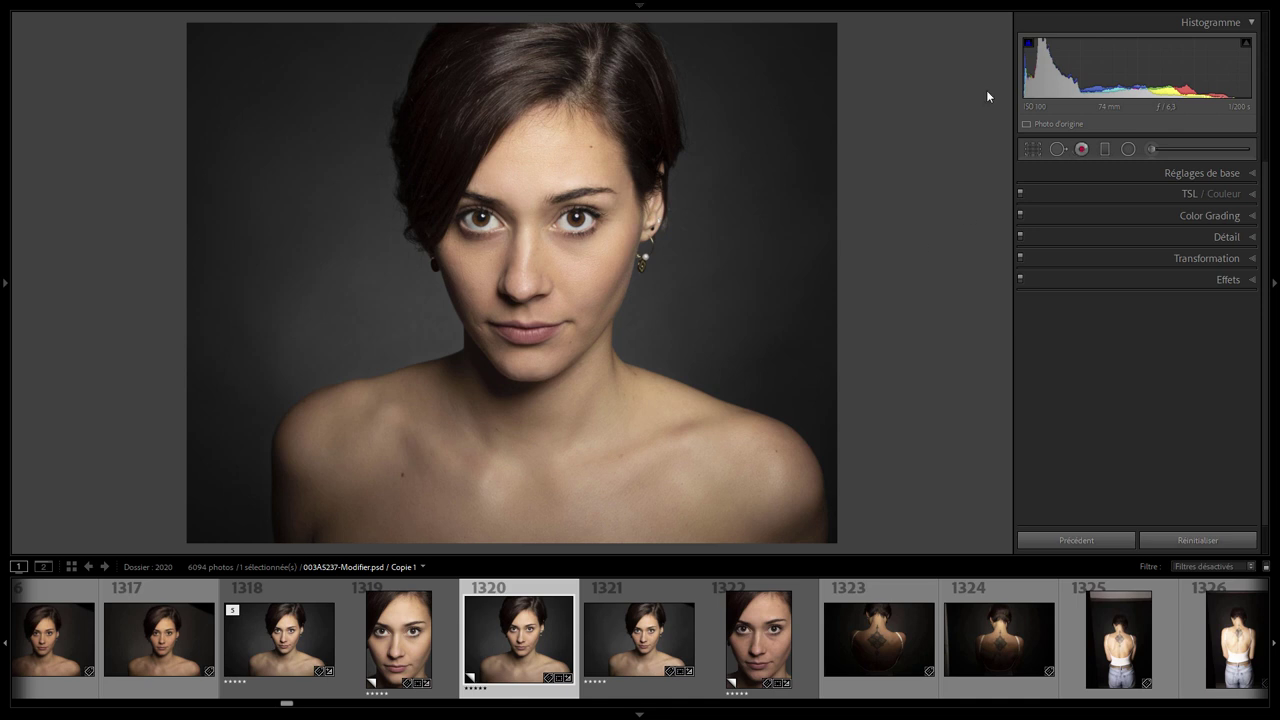
Step: Pin the top panel, re-enable Bibliothèque in the module picker, and switch to it
{"action": "left_click", "coordinate": [639, 6]}
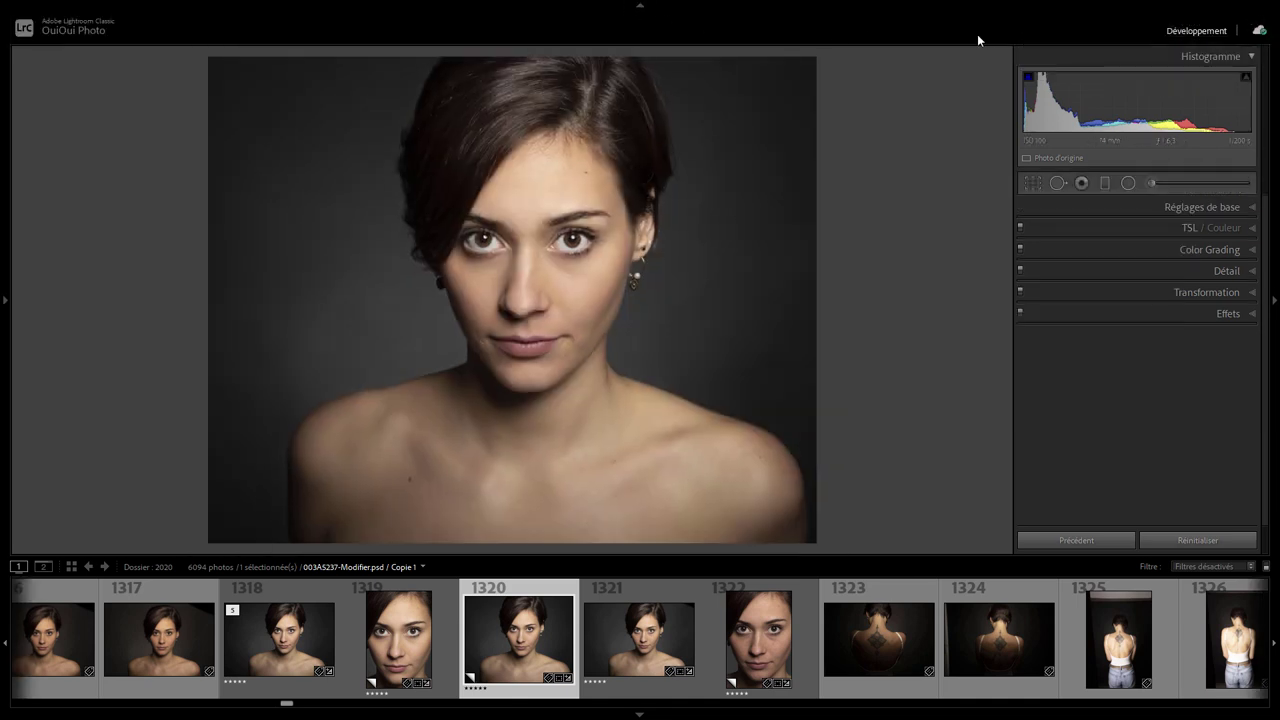
{"action": "right_click", "coordinate": [1007, 33]}
{"action": "left_click", "coordinate": [1021, 34]}
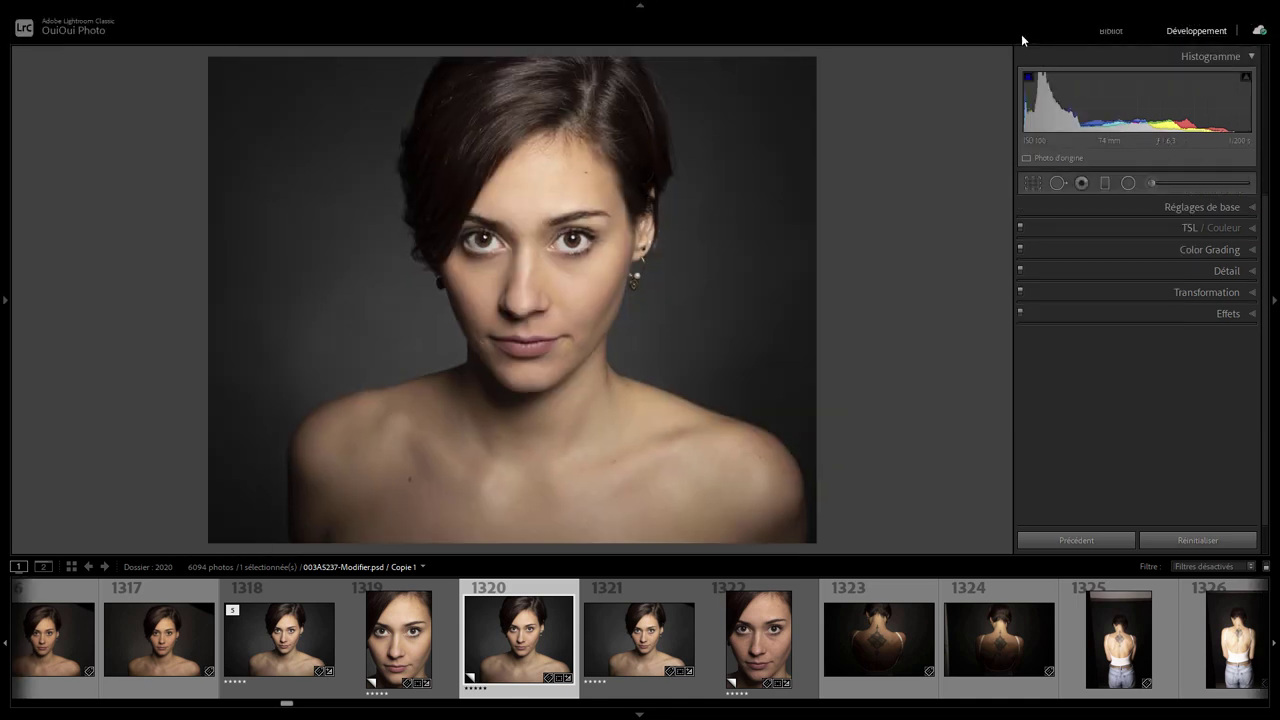
{"action": "left_click", "coordinate": [1108, 34]}
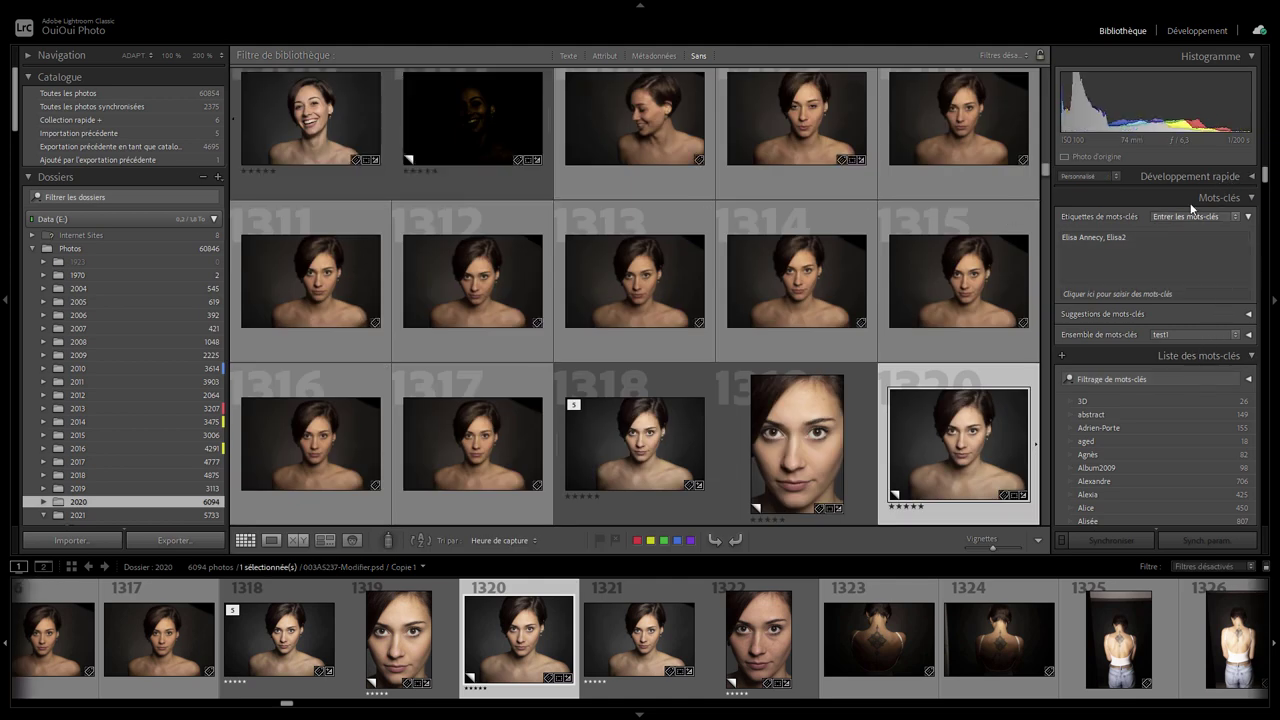
Step: Collapse the Mots-clés, Liste des mots-clés and Métadonnées panels
{"action": "left_click", "coordinate": [1252, 197]}
{"action": "left_click", "coordinate": [1250, 218]}
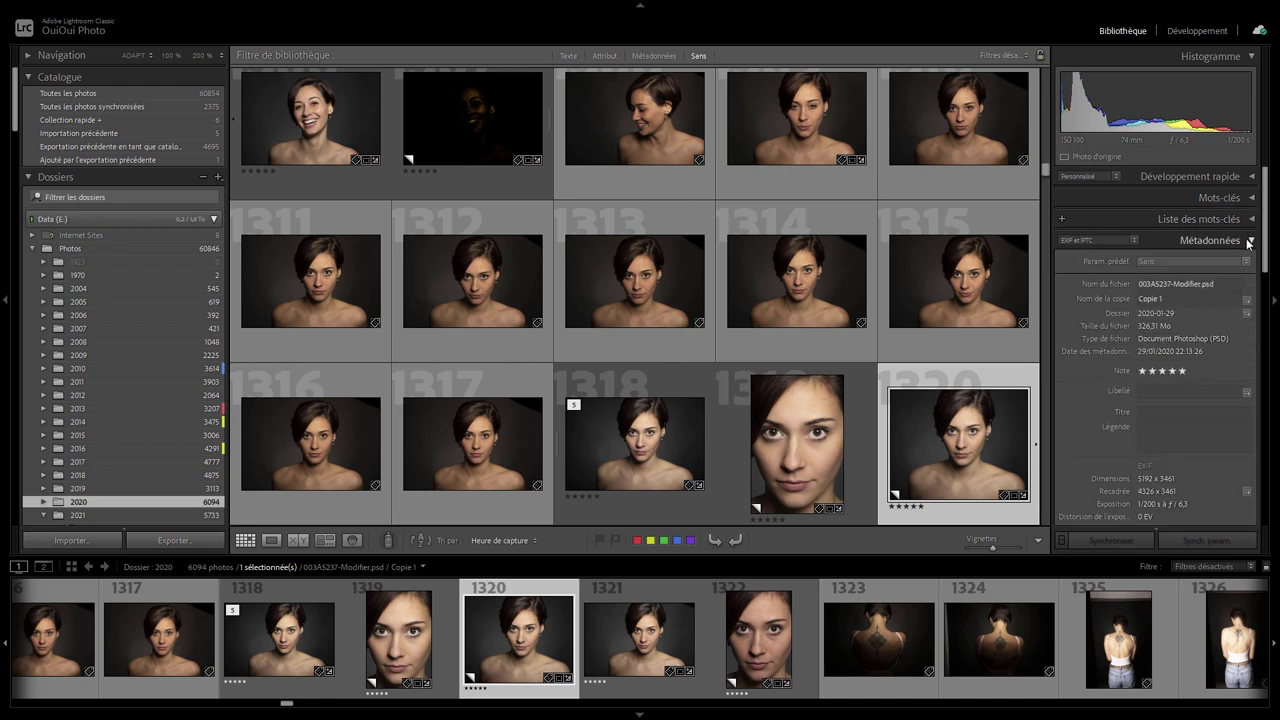
{"action": "left_click", "coordinate": [1251, 240]}
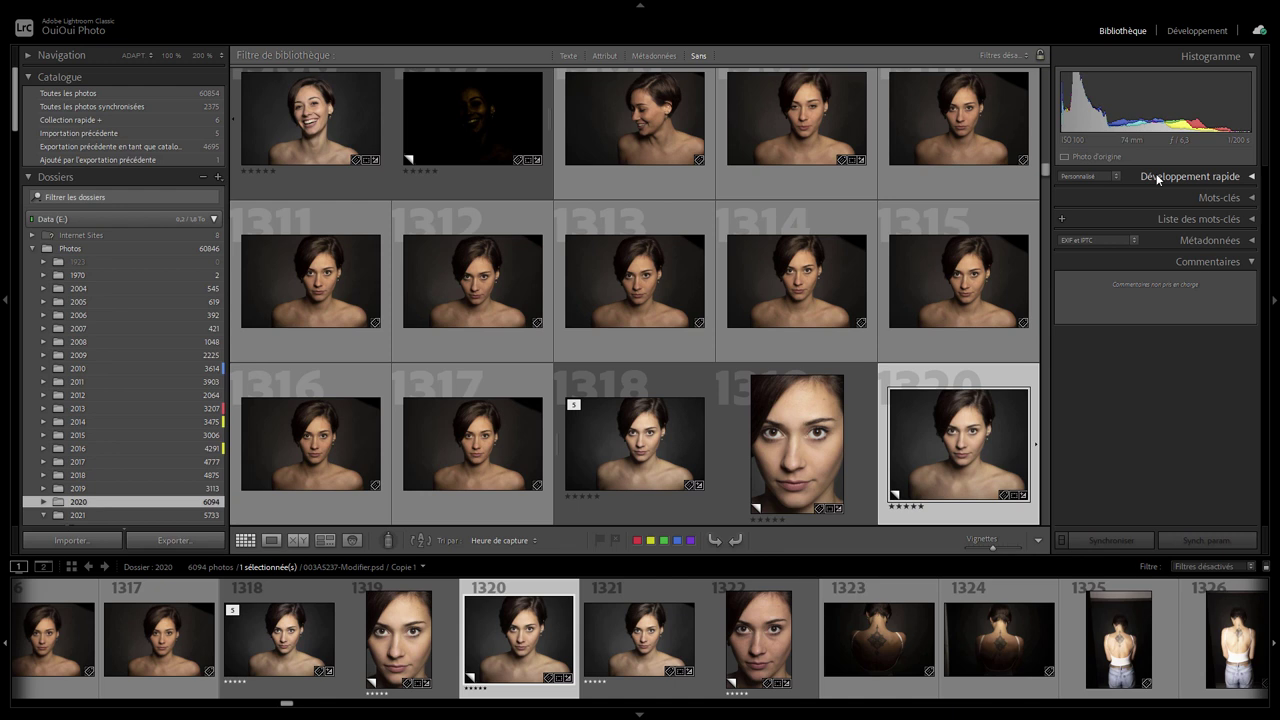
Step: Switch the side panels to Mode Solo and collapse the Catalogue panel
{"action": "right_click", "coordinate": [1156, 173]}
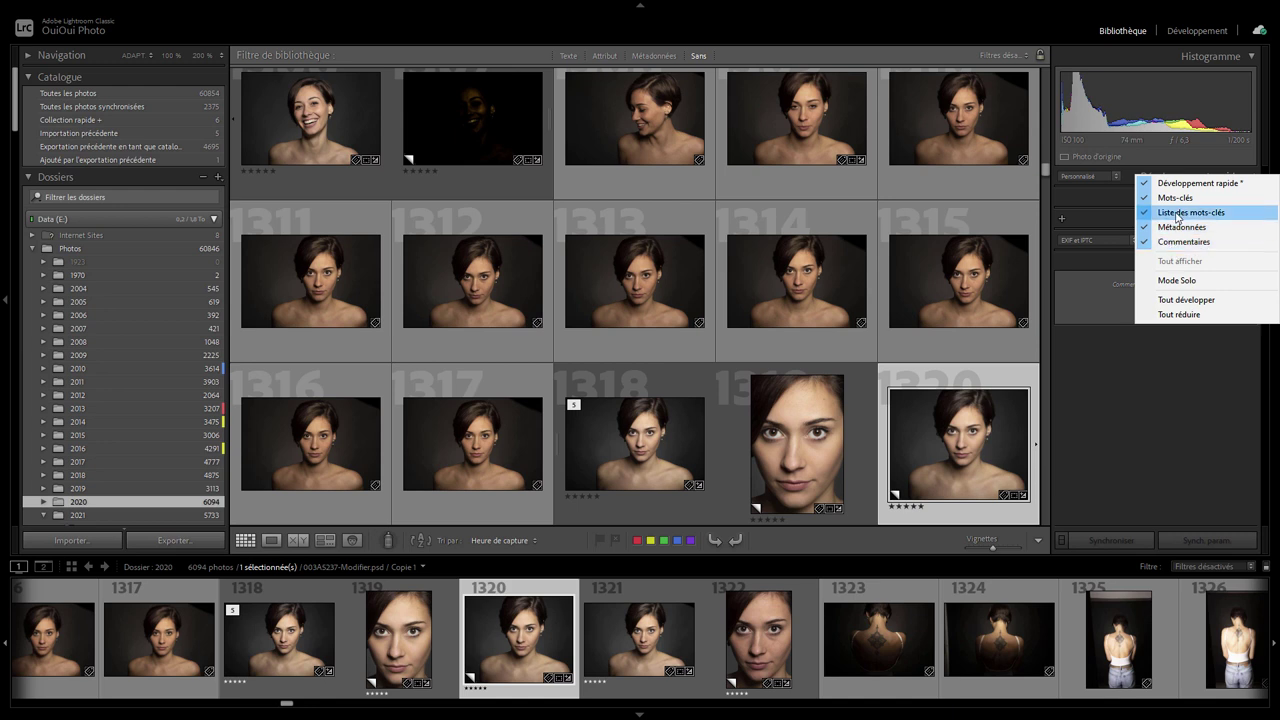
{"action": "left_click", "coordinate": [35, 178]}
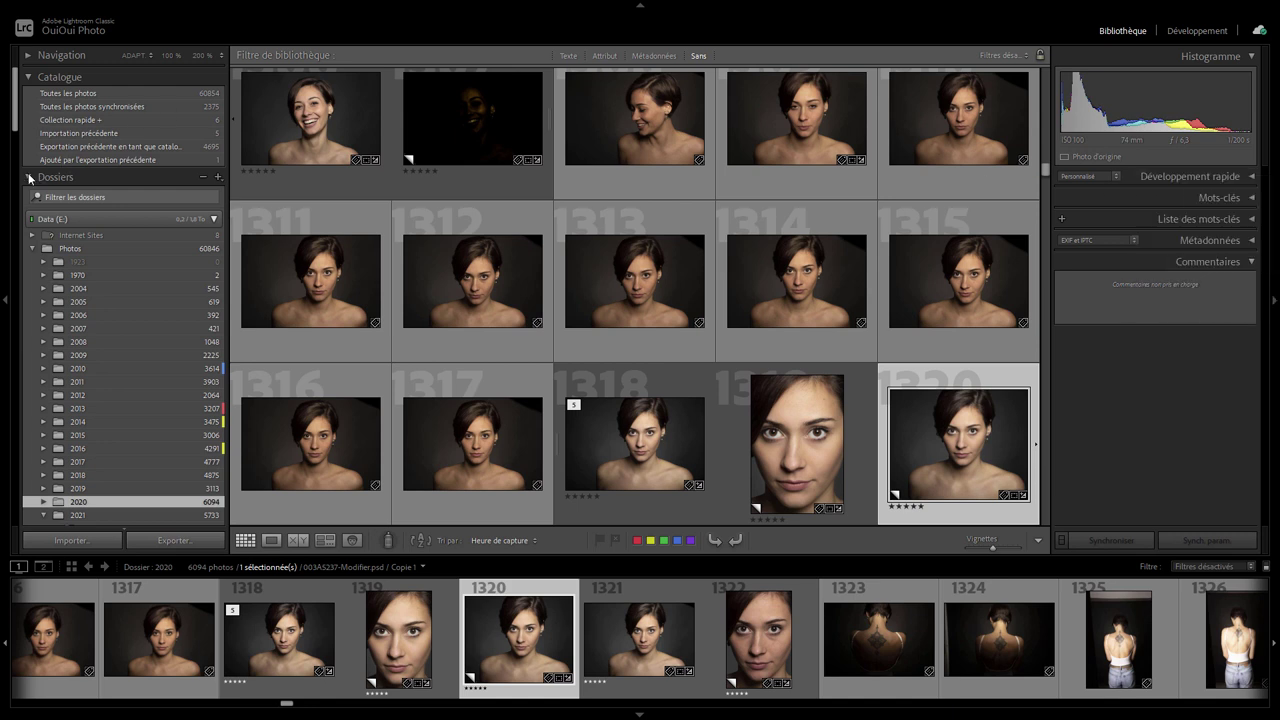
{"action": "left_click", "coordinate": [29, 77]}
Step: Test solo mode on Collections and Services de publication, leaving all left panels collapsed
{"action": "left_click", "coordinate": [28, 120]}
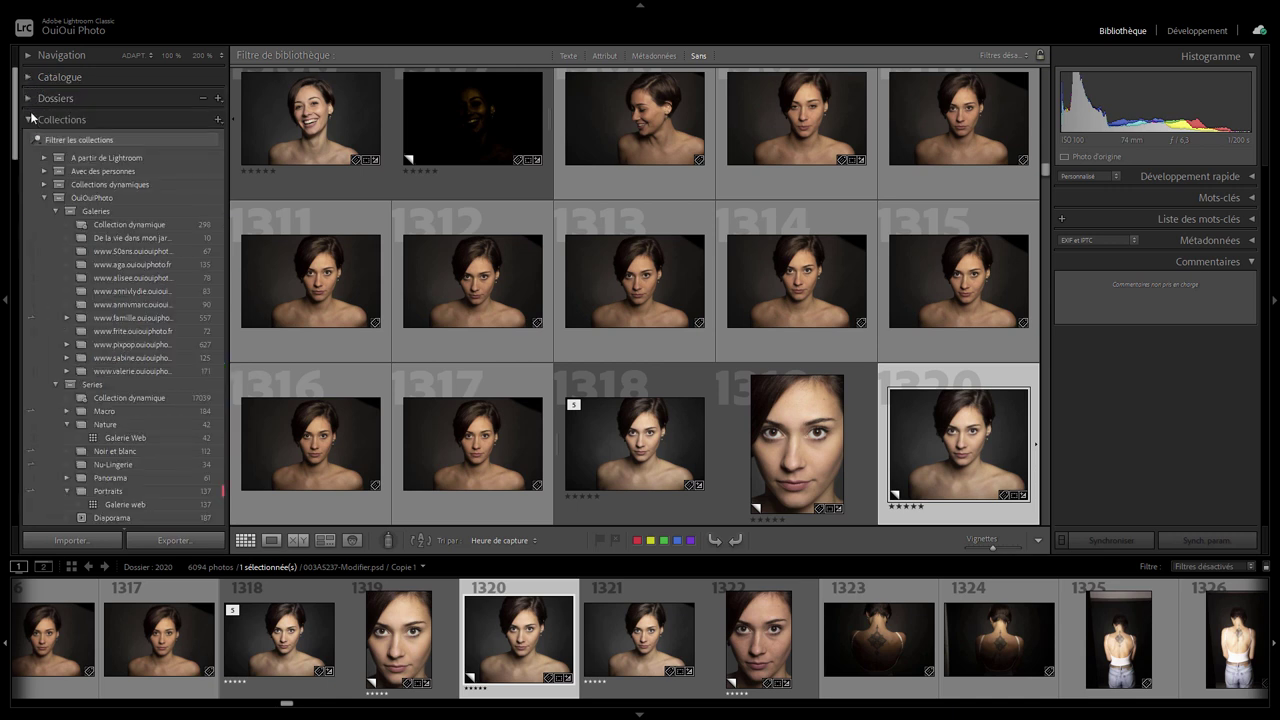
{"action": "left_click", "coordinate": [27, 121]}
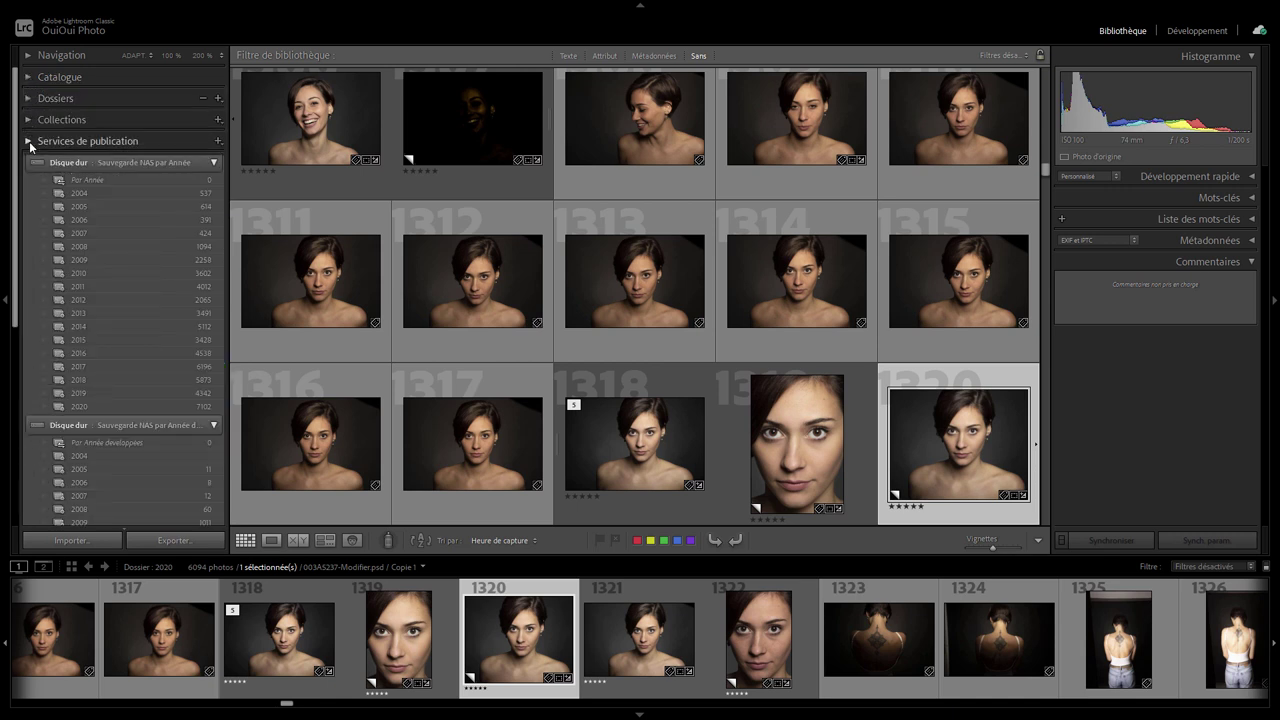
{"action": "left_click", "coordinate": [29, 142]}
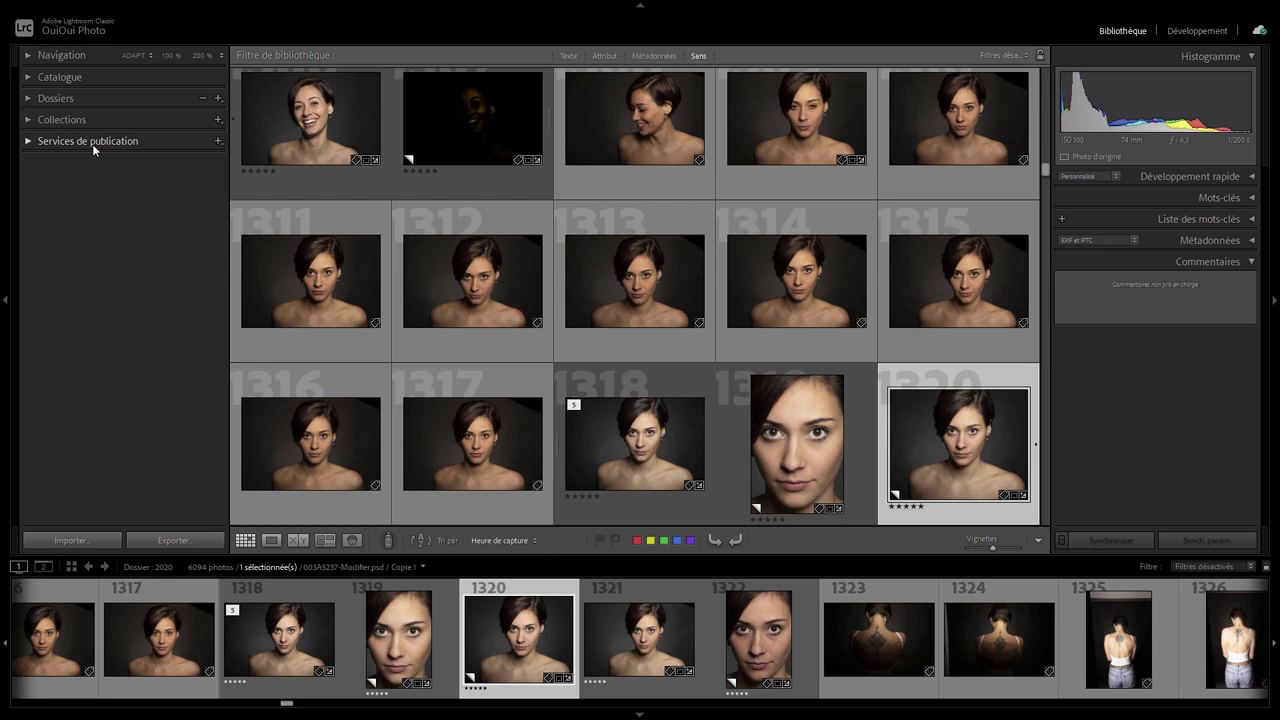
{"action": "left_click", "coordinate": [176, 142]}
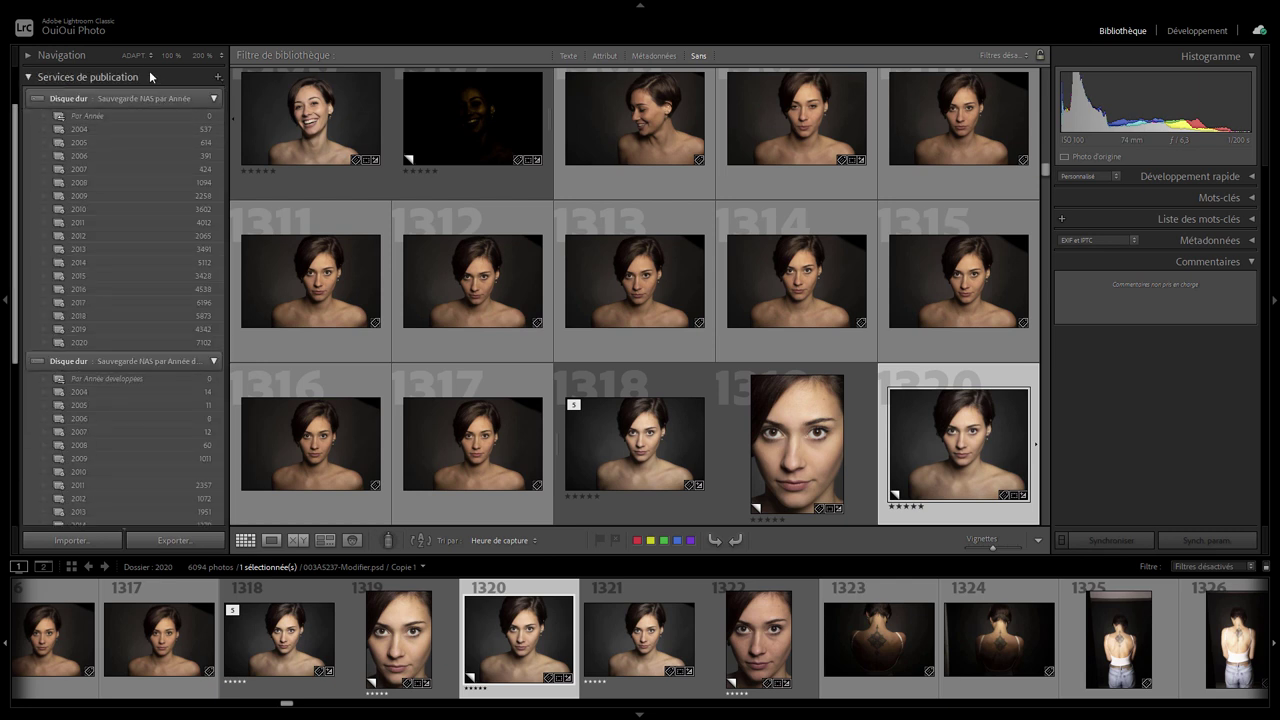
{"action": "left_click", "coordinate": [144, 74]}
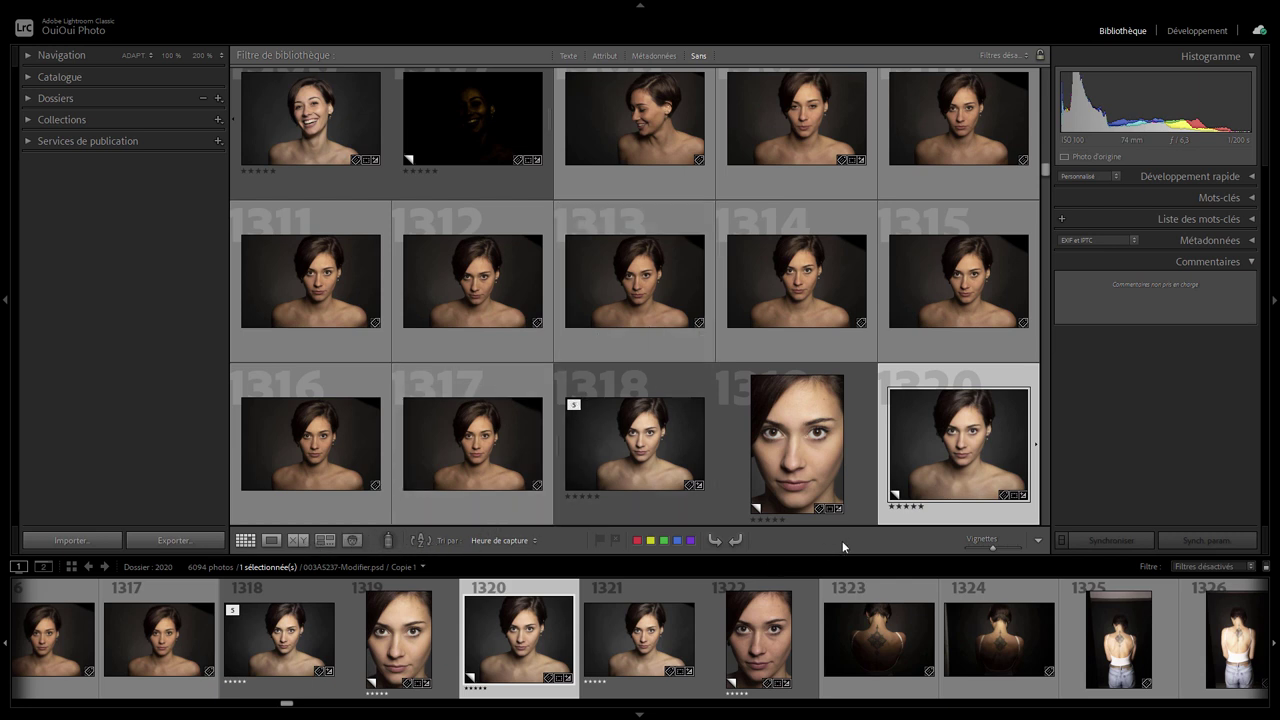
Step: Uncheck Note in the Library toolbar's content options to drop the star rating
{"action": "left_click", "coordinate": [1039, 541]}
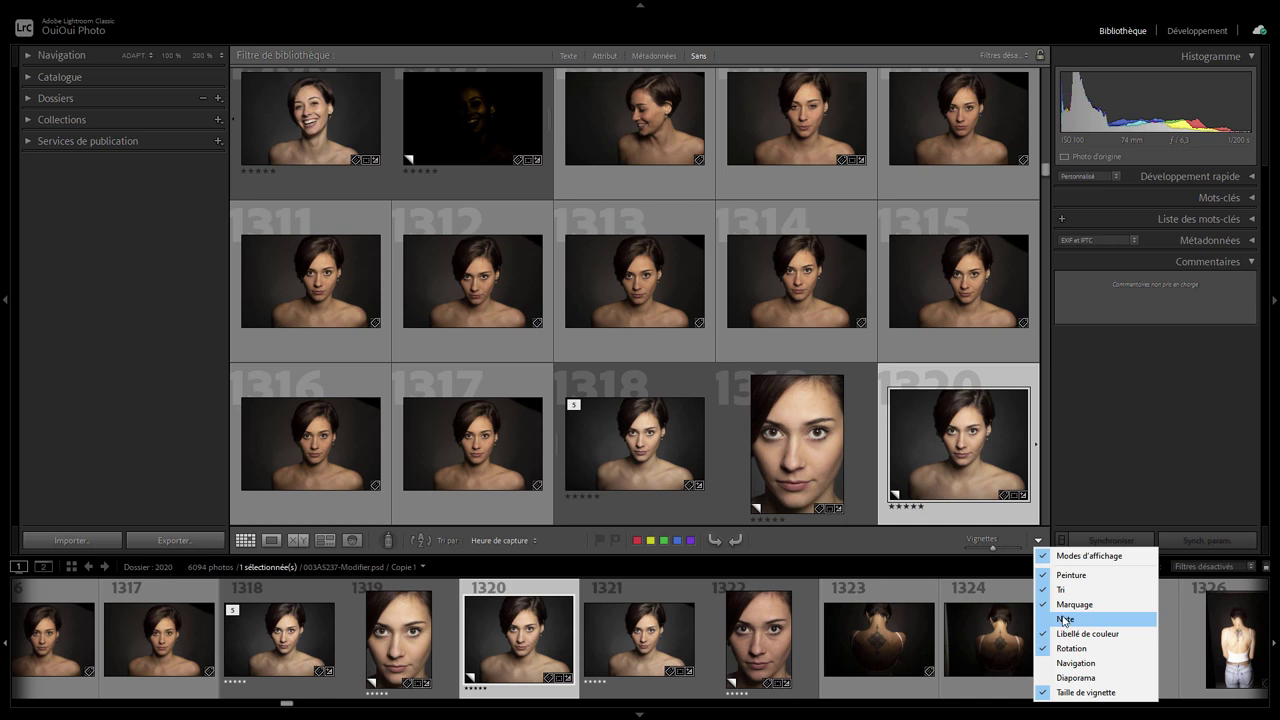
{"action": "left_click", "coordinate": [1064, 620]}
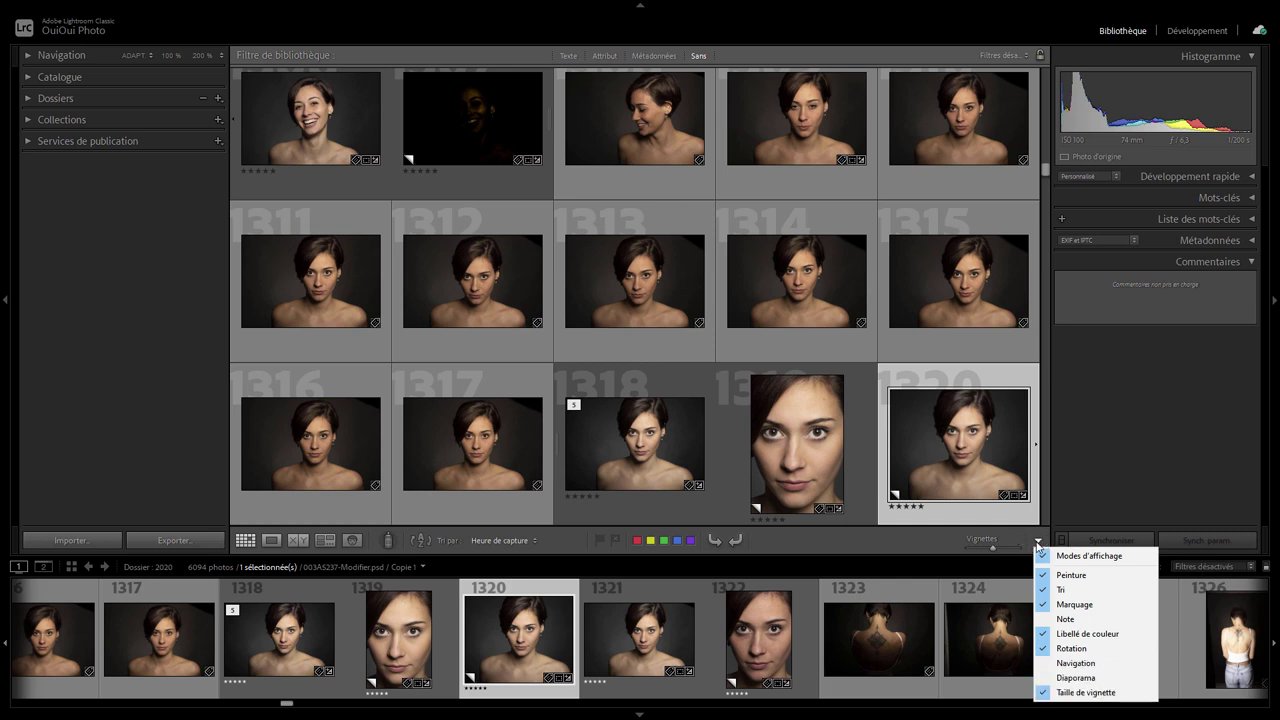
{"action": "left_click", "coordinate": [924, 542]}
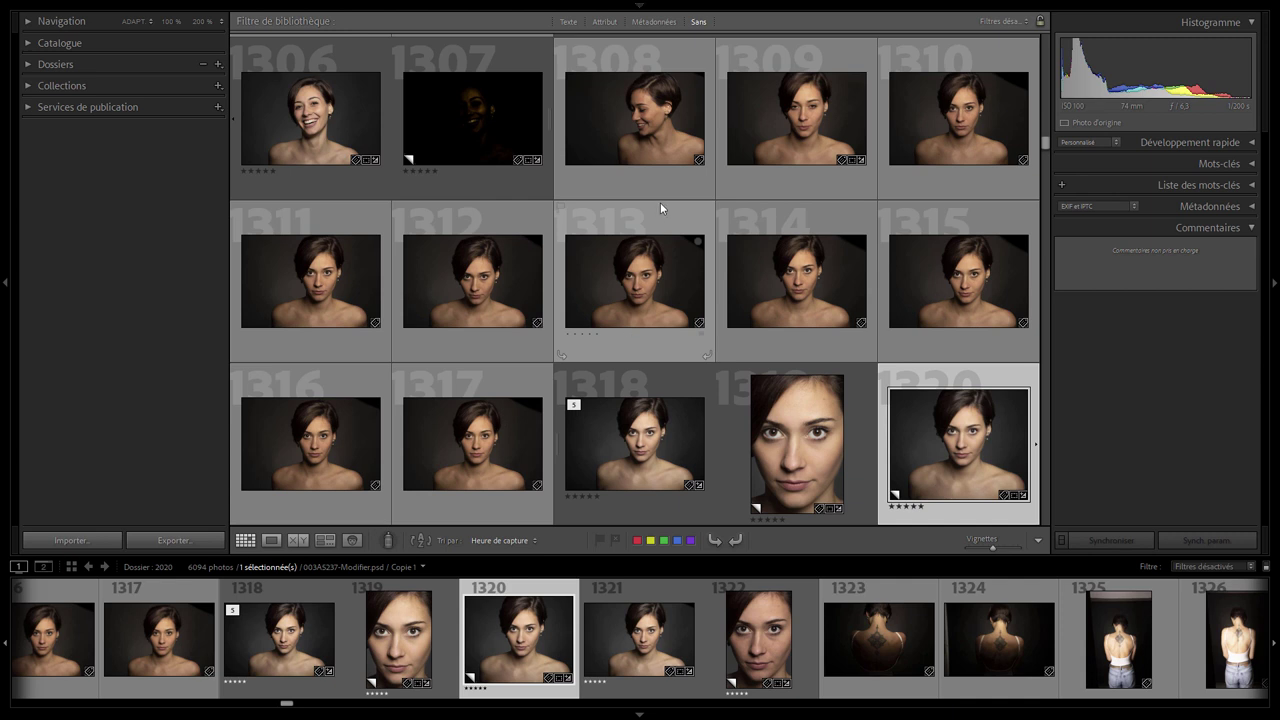
{"action": "mouse_move", "coordinate": [638, 6]}
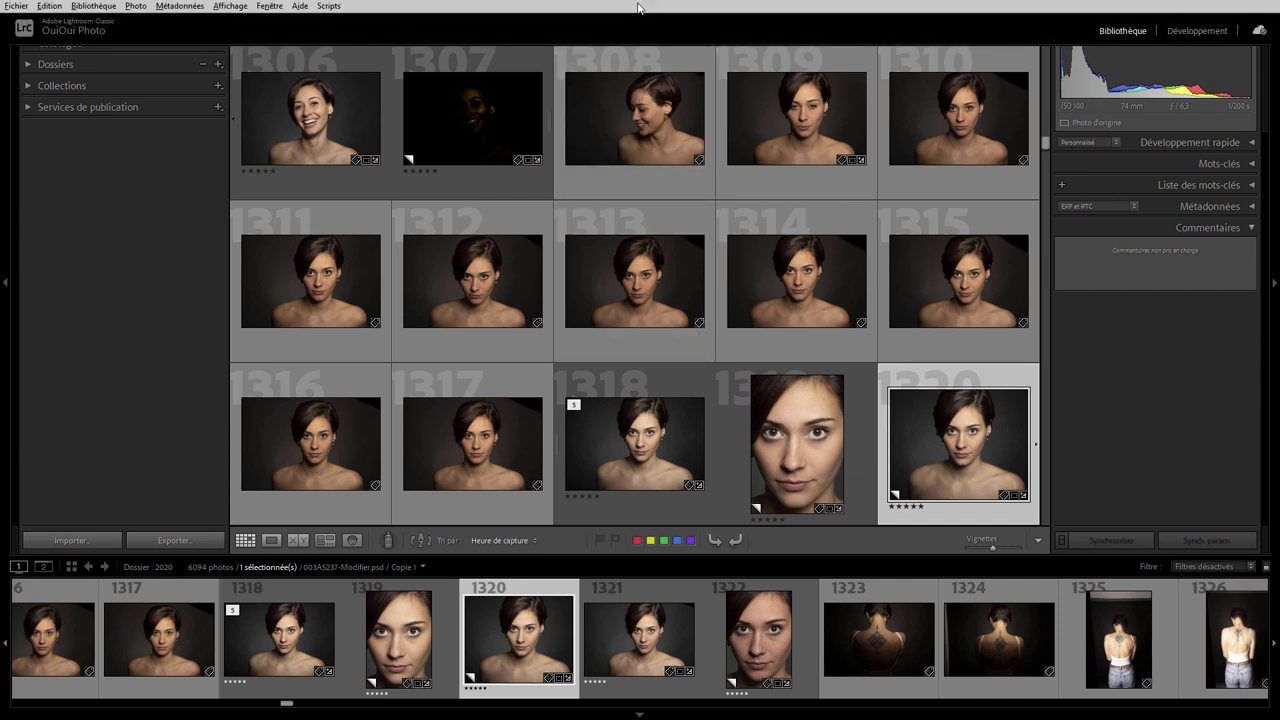
Step: Open photo 1318 in Développement with the top panel hidden and the left panel shown
{"action": "left_click", "coordinate": [1189, 31]}
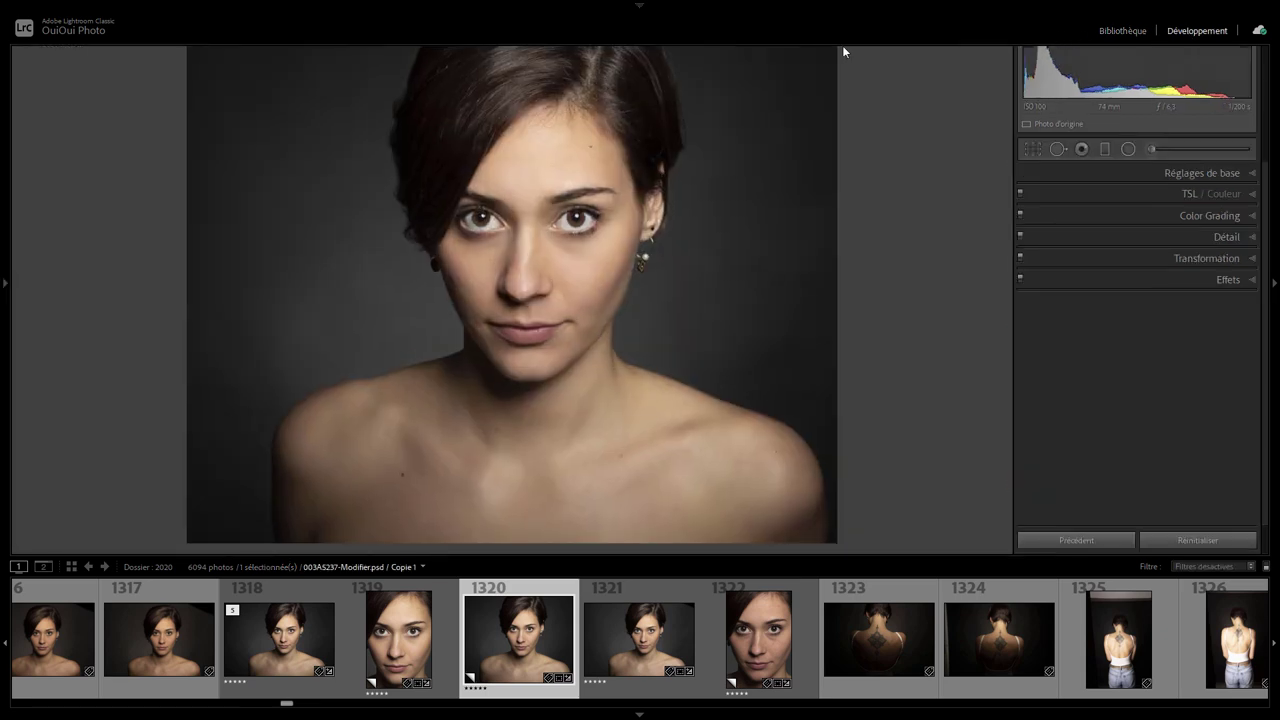
{"action": "left_click", "coordinate": [640, 10]}
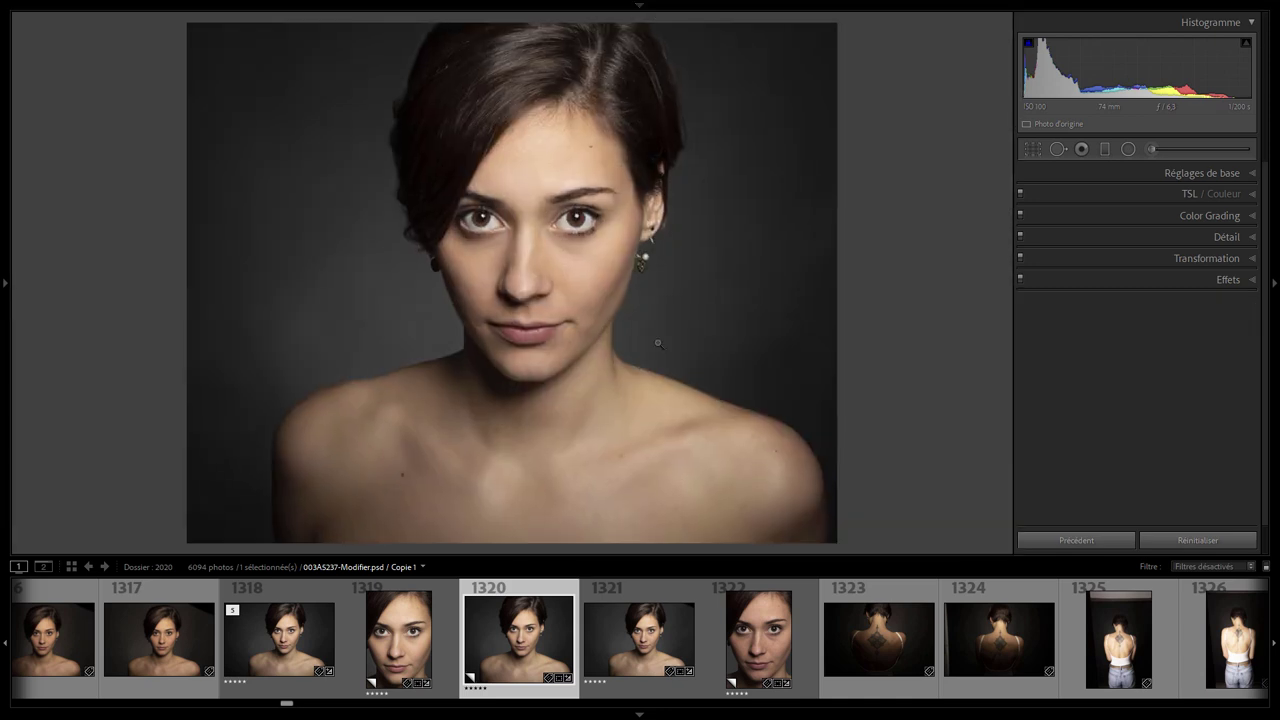
{"action": "left_click", "coordinate": [651, 632]}
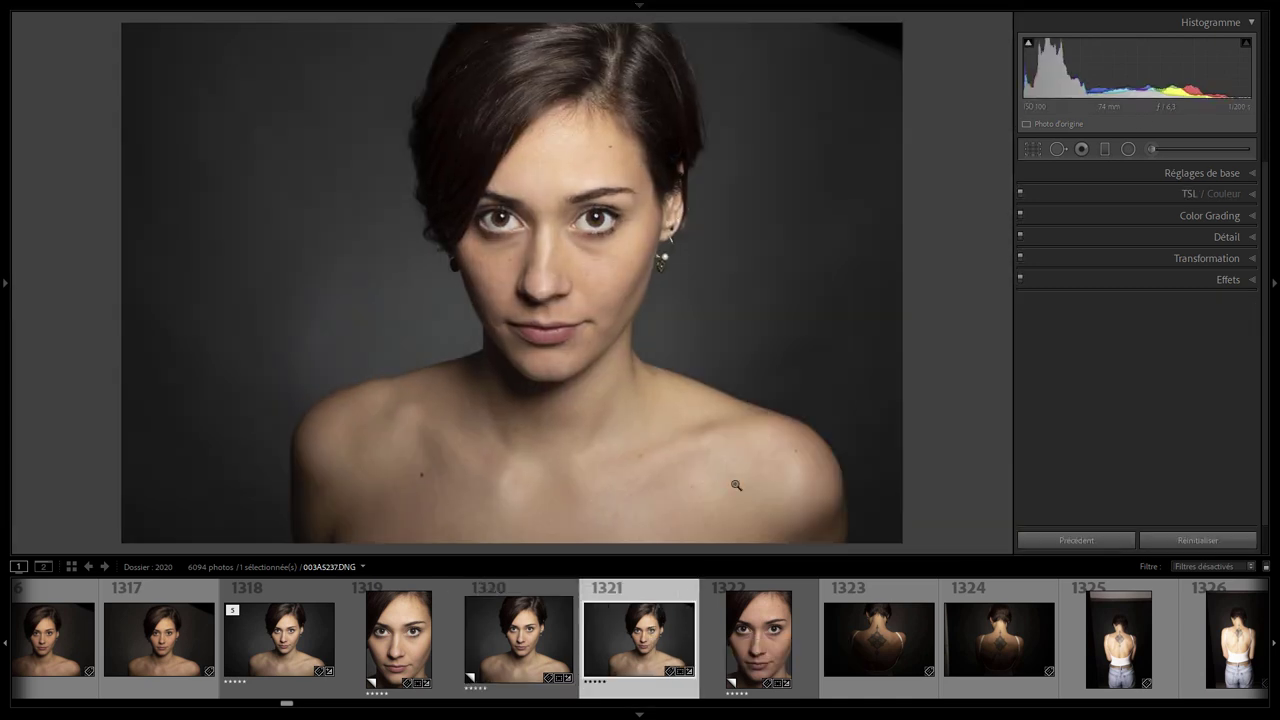
{"action": "left_click", "coordinate": [288, 648]}
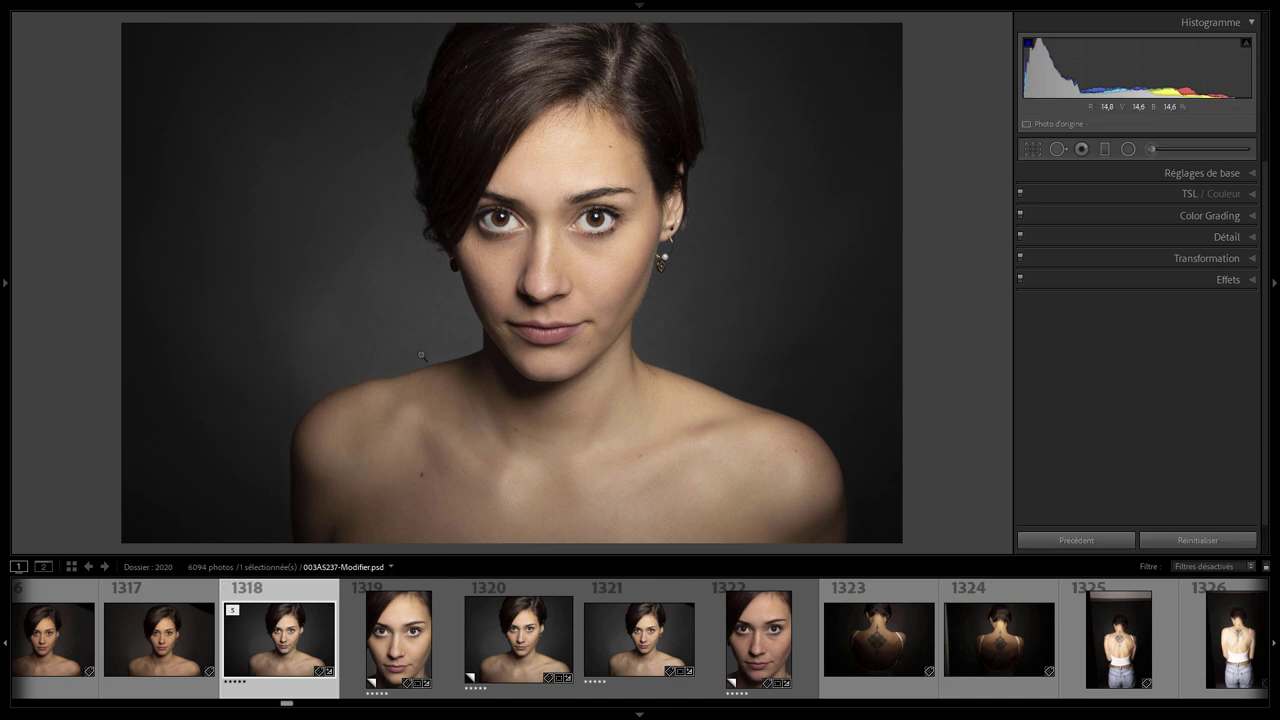
{"action": "left_click", "coordinate": [5, 285]}
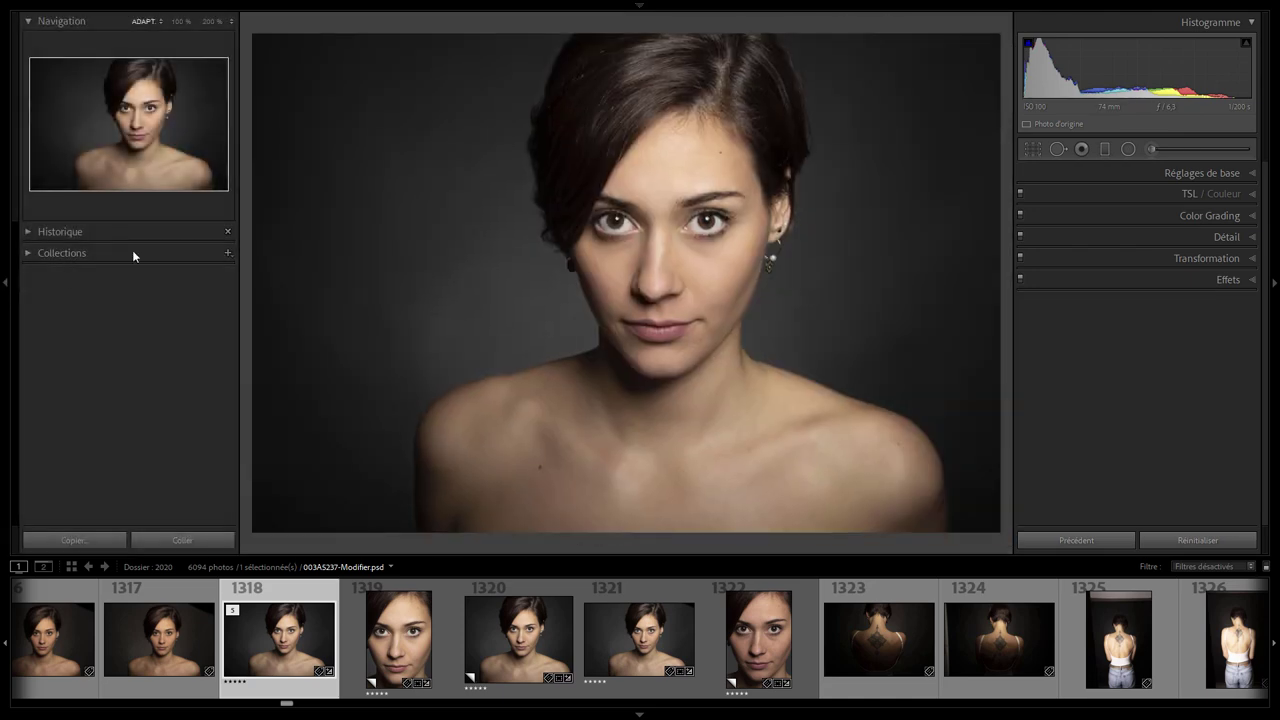
{"action": "mouse_move", "coordinate": [640, 4]}
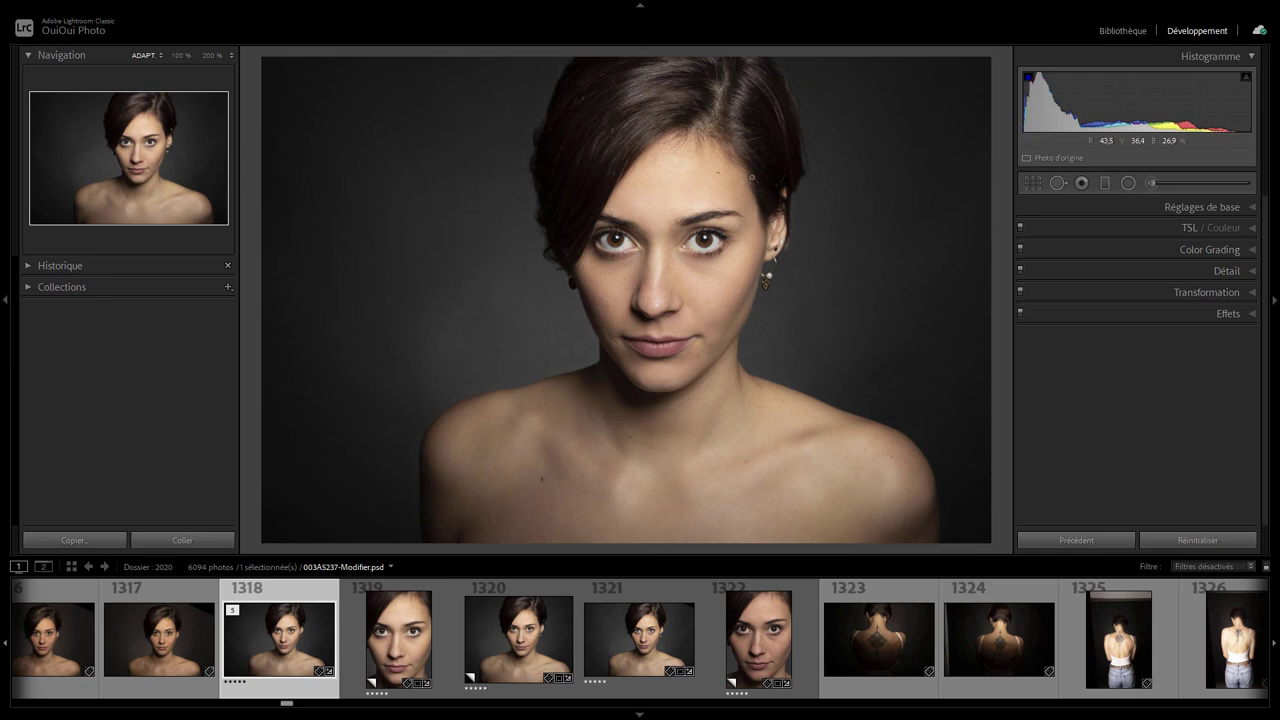
Step: Hide the left and top panels, then return to full screen without the menu bar
{"action": "key", "text": "shift+f"}
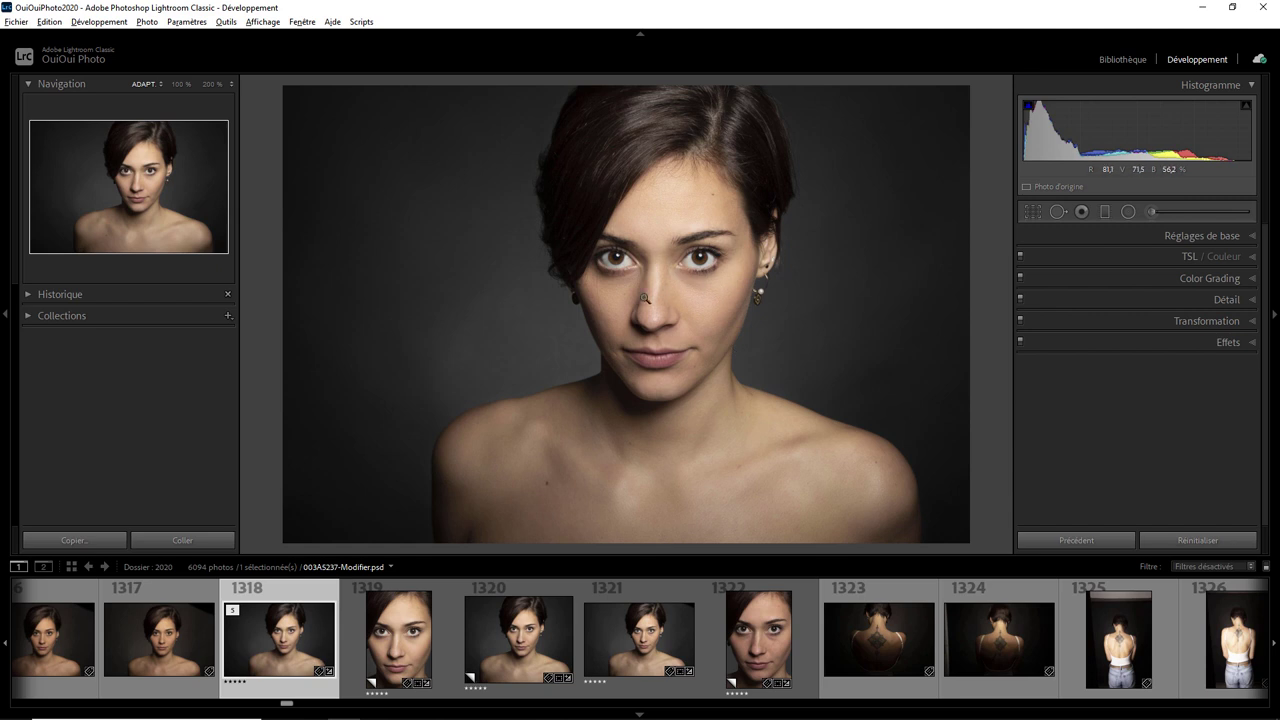
{"action": "left_click", "coordinate": [6, 316]}
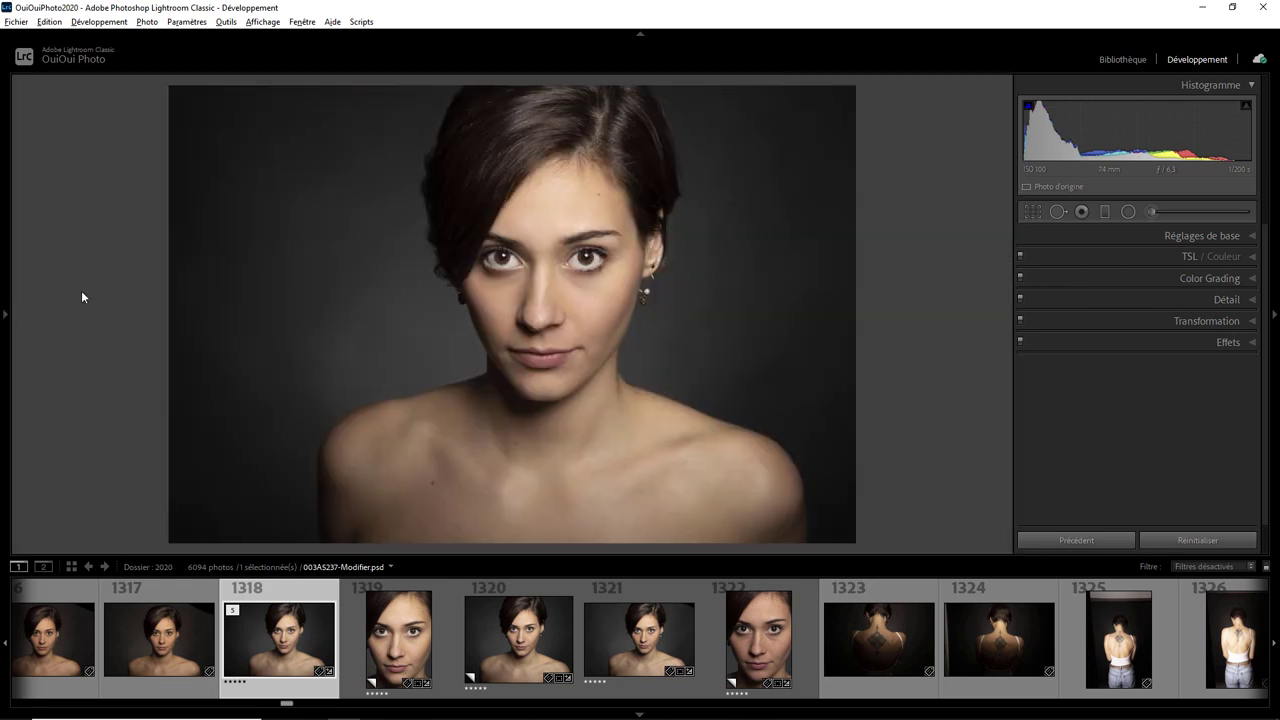
{"action": "left_click", "coordinate": [640, 36]}
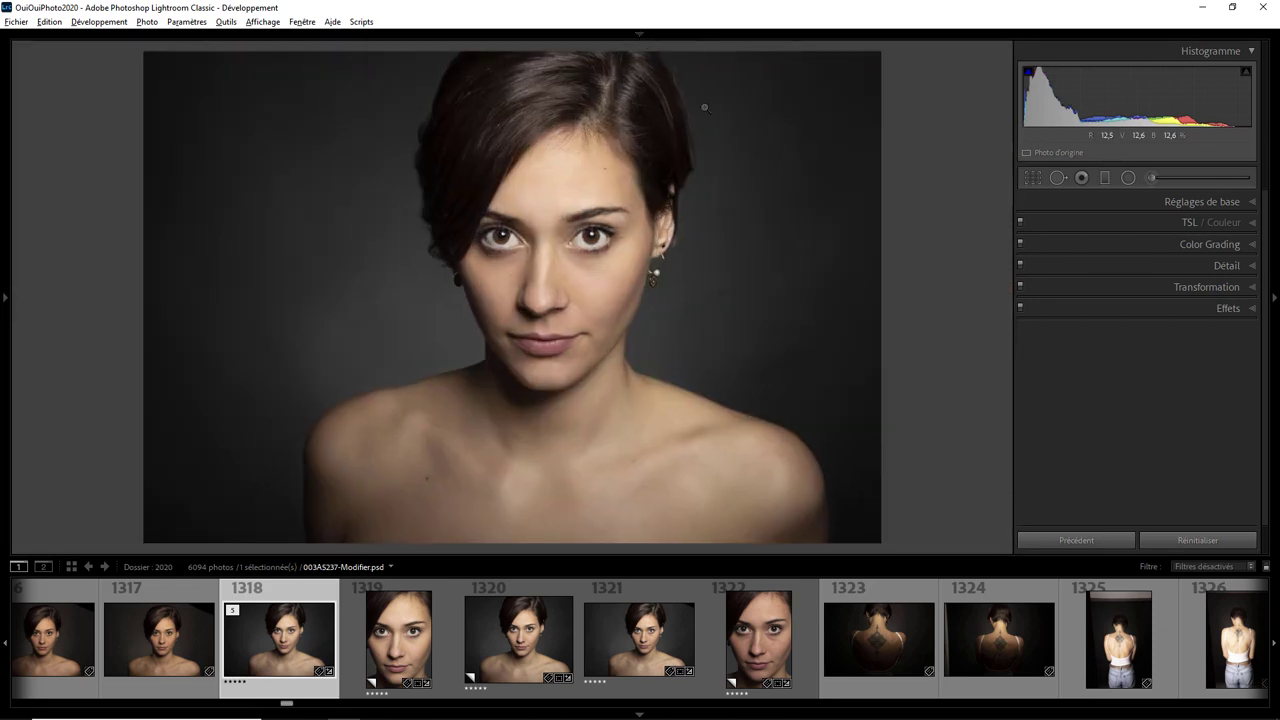
{"action": "key", "text": "shift+f"}
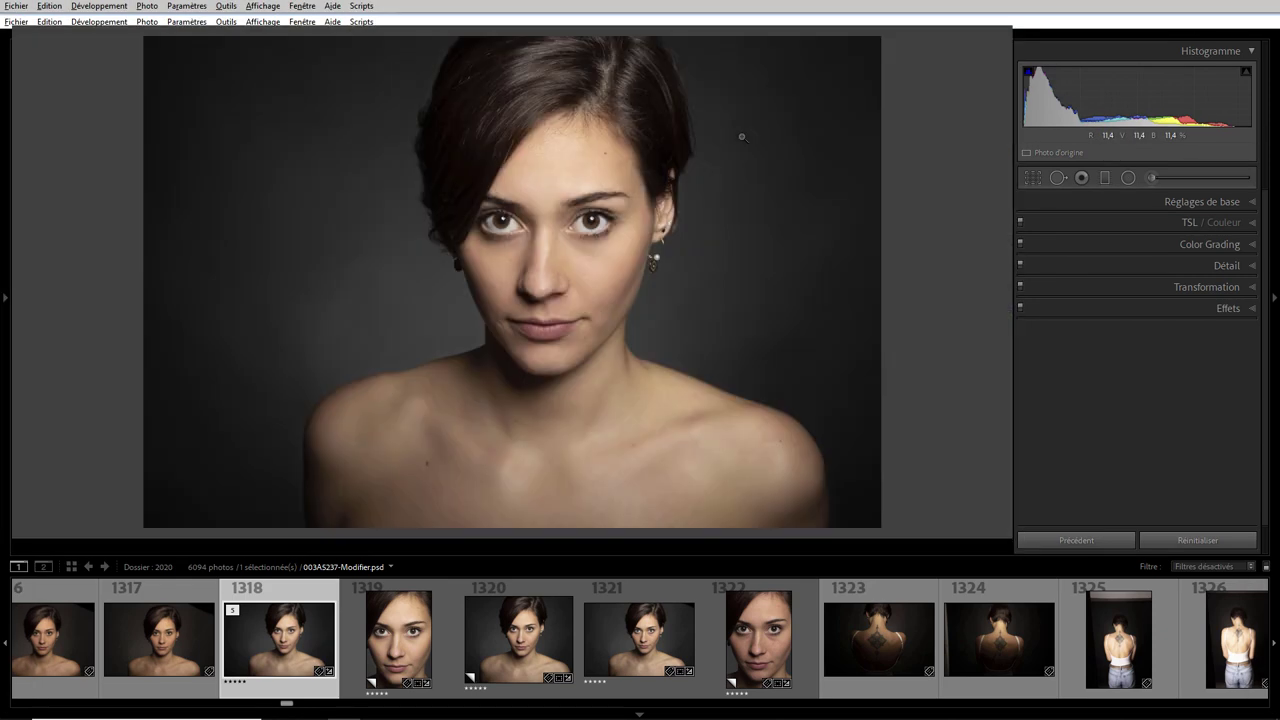
{"action": "key", "text": "shift+f"}
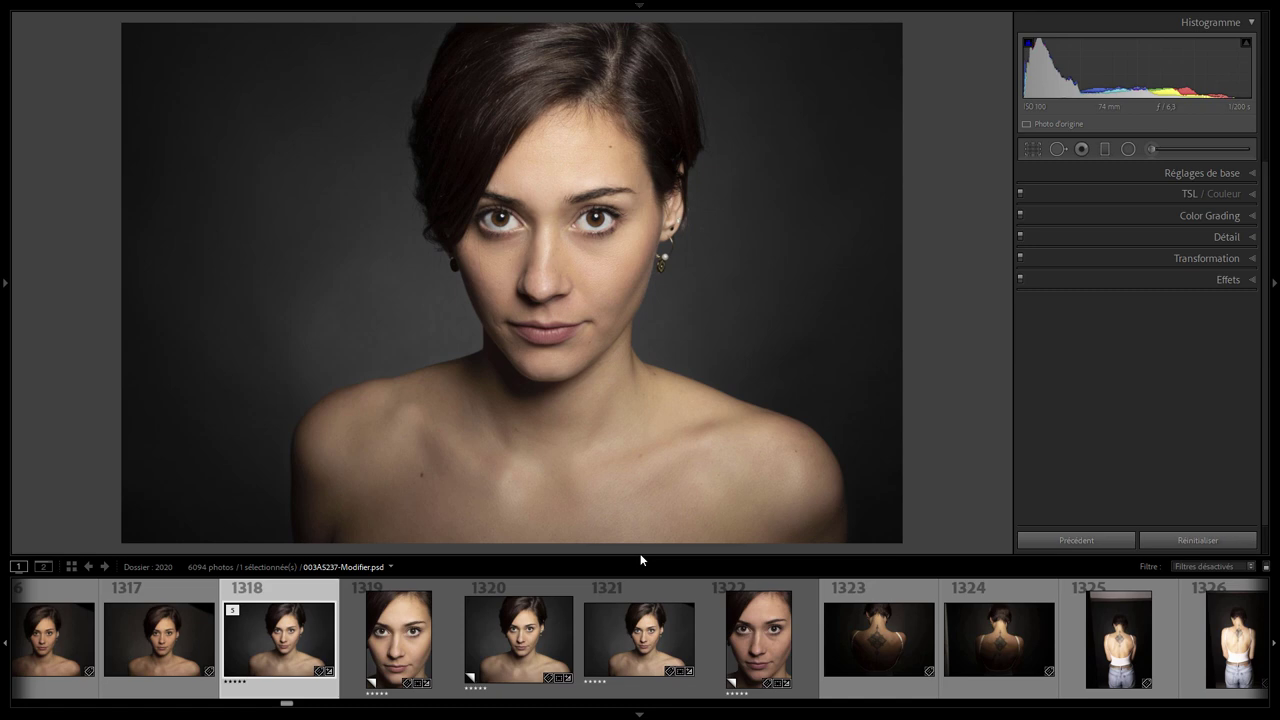
Step: Drag the filmstrip's top divider down to shorten it and enlarge portrait 1318
{"action": "left_click_drag", "start_coordinate": [641, 558], "coordinate": [631, 595]}
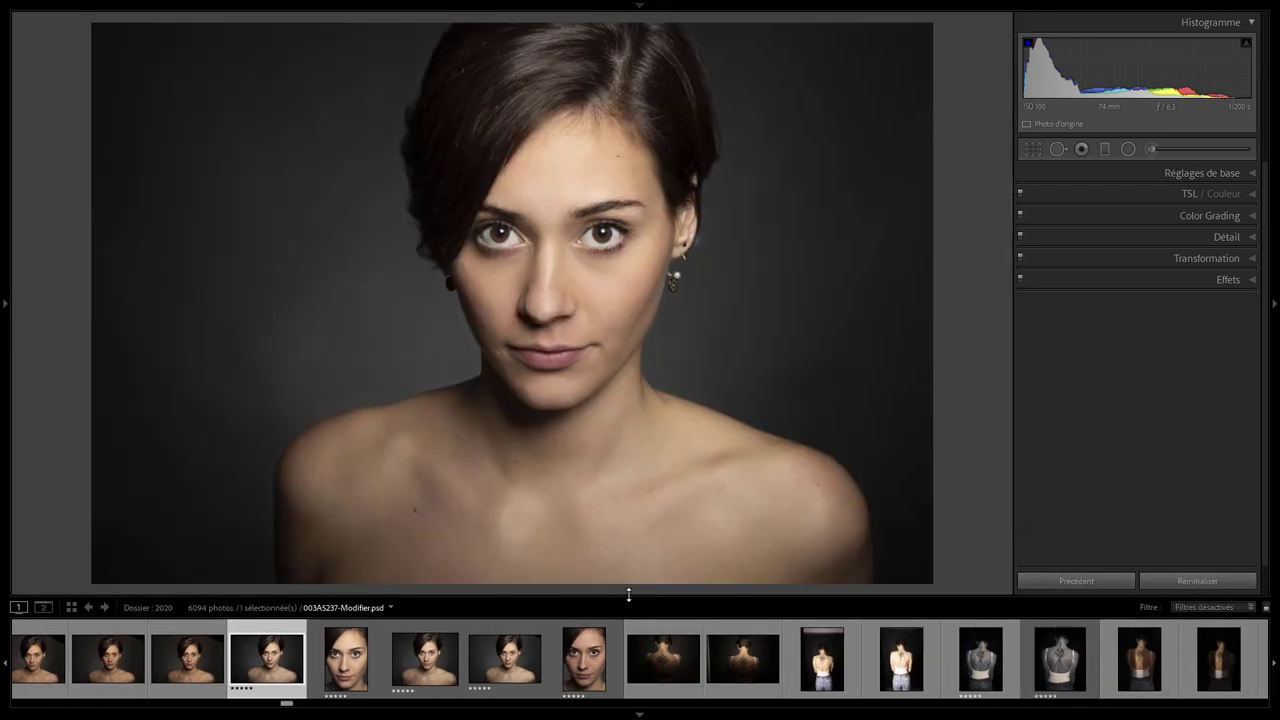